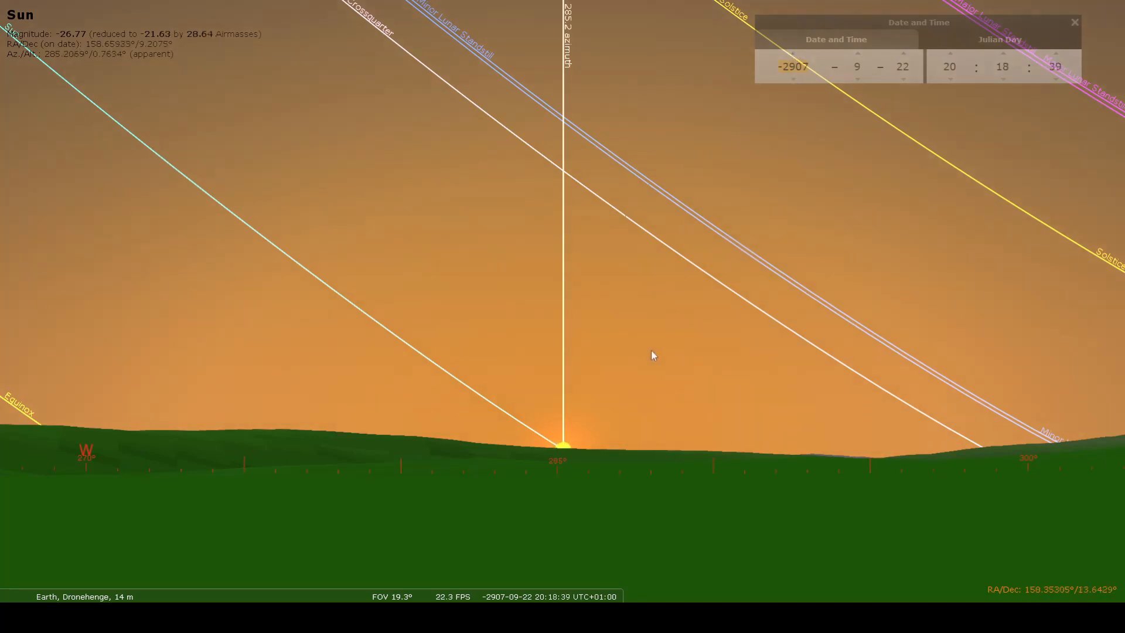
pyautogui.scroll(7, 792, 61)
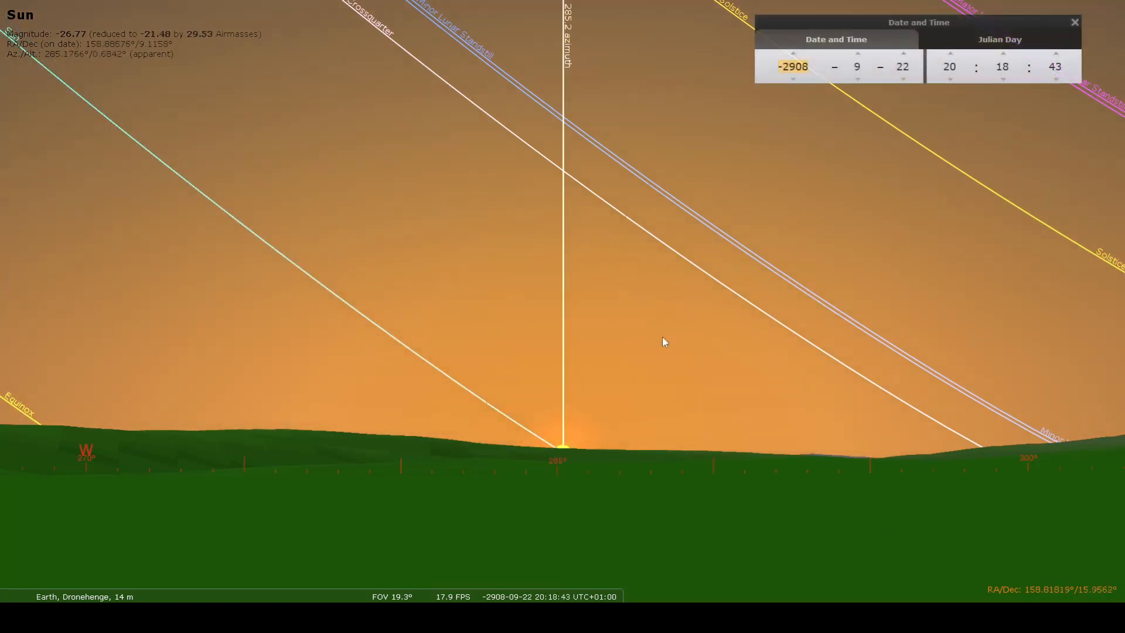
# Run simulation time backward so the Sun sets on the 285.2° azimuth line.
pyautogui.press('j')
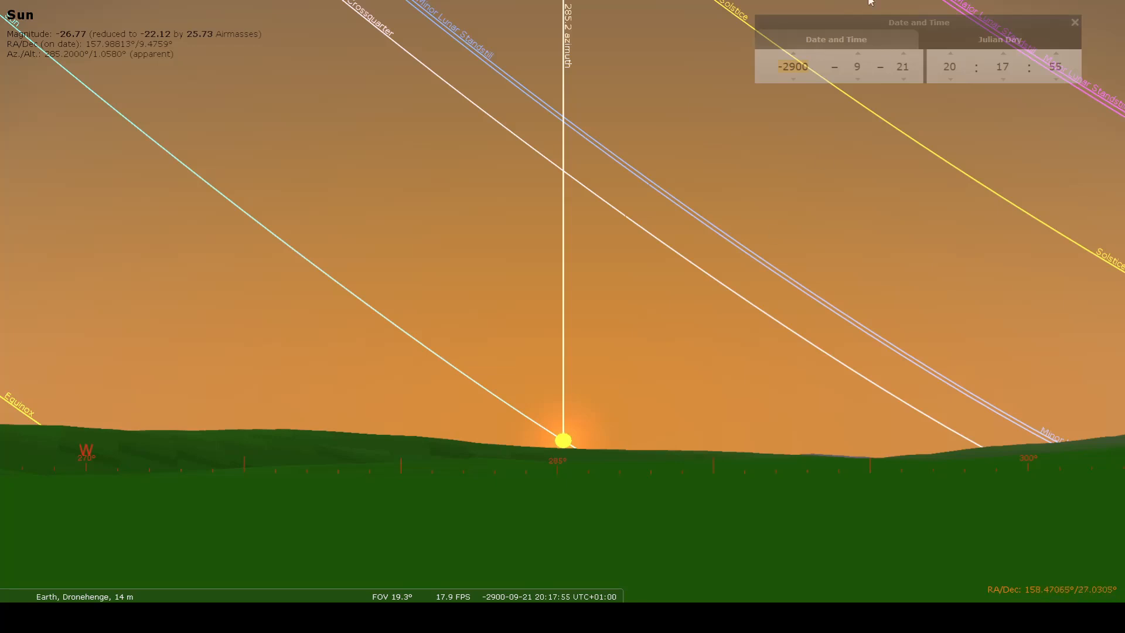
pyautogui.scroll(7, 905, 61)
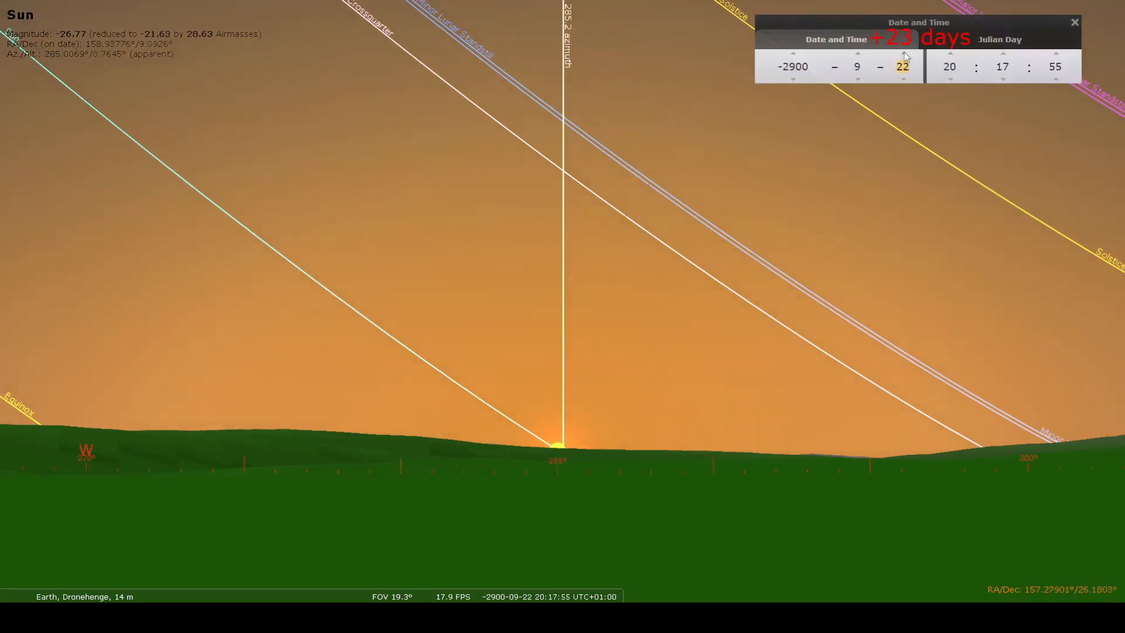
pyautogui.scroll(3, 905, 62)
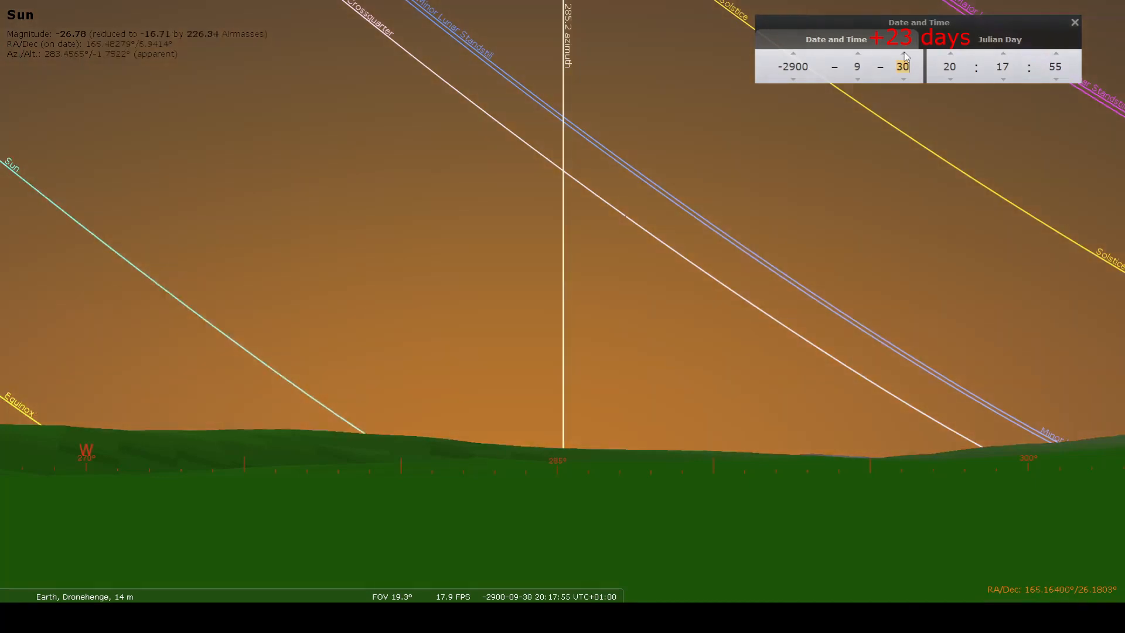
pyautogui.scroll(2, 905, 62)
pyautogui.scroll(1, 905, 61)
pyautogui.scroll(1, 905, 62)
pyautogui.scroll(2, 905, 55)
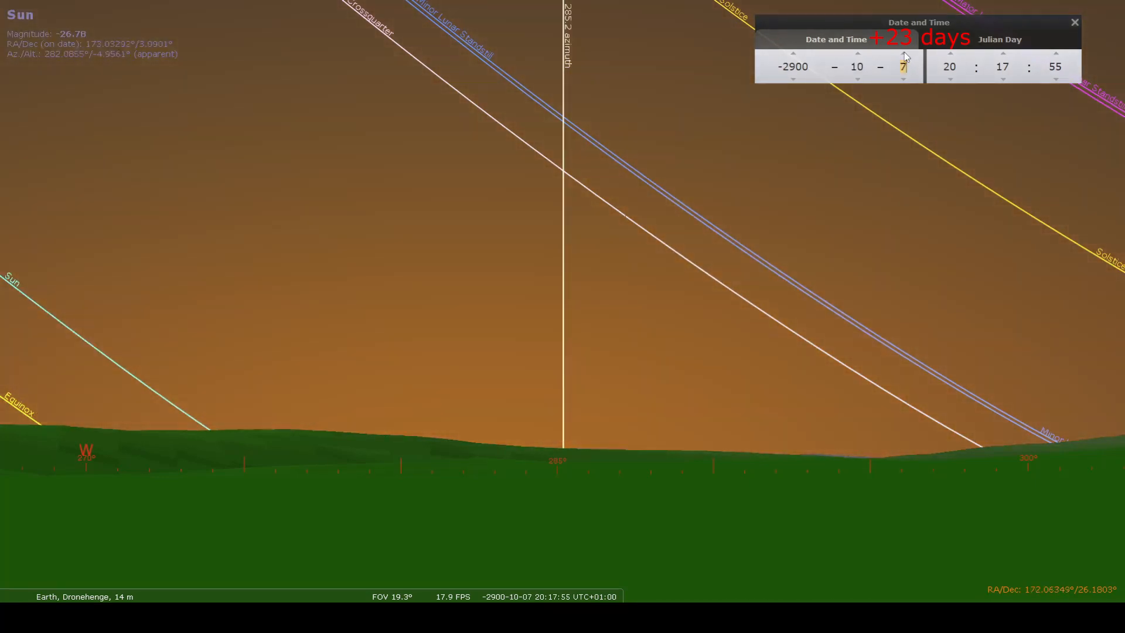
pyautogui.scroll(1, 905, 56)
pyautogui.scroll(2, 906, 56)
pyautogui.scroll(1, 905, 55)
pyautogui.scroll(1, 906, 55)
pyautogui.scroll(1, 905, 56)
pyautogui.scroll(1, 906, 56)
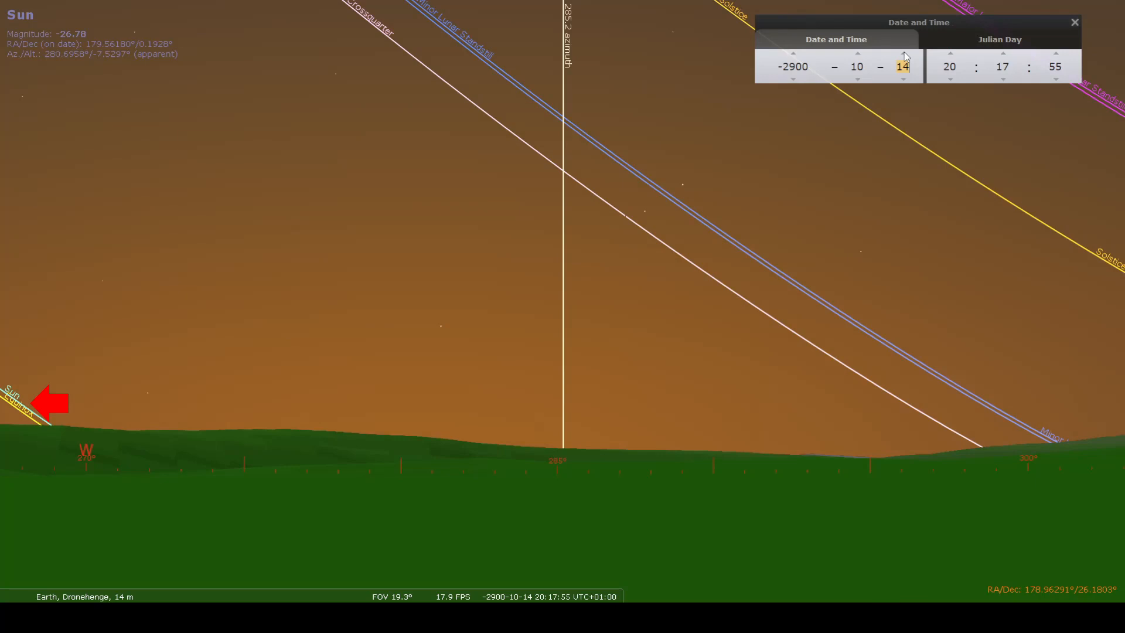
# Step the day to 15 October and back to 14 October -2900.
pyautogui.click(905, 54)
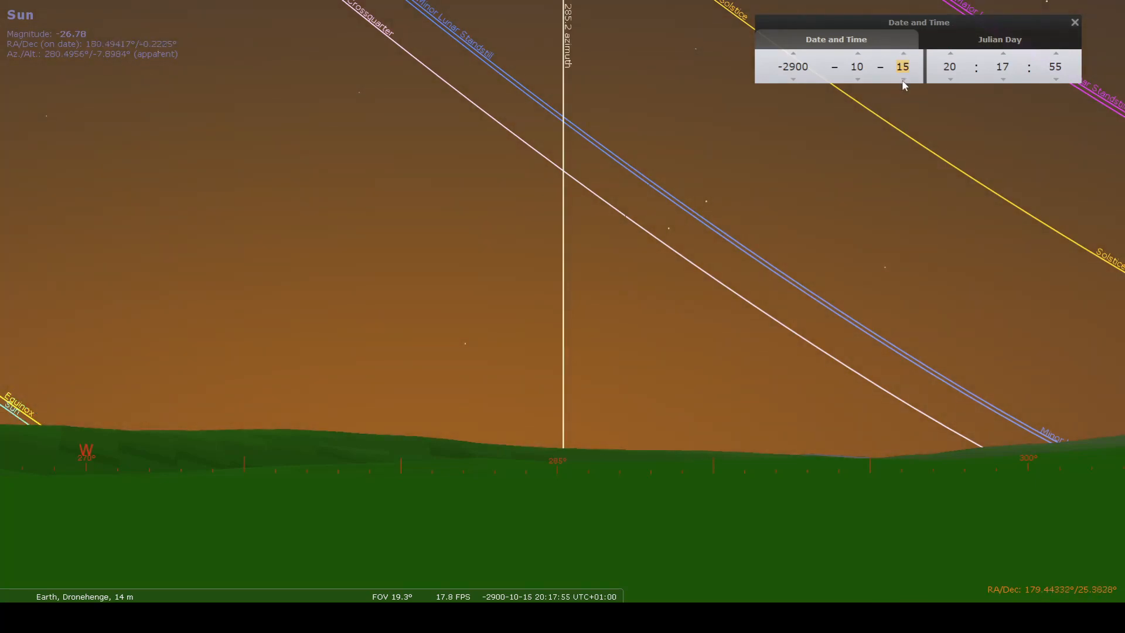
pyautogui.click(905, 80)
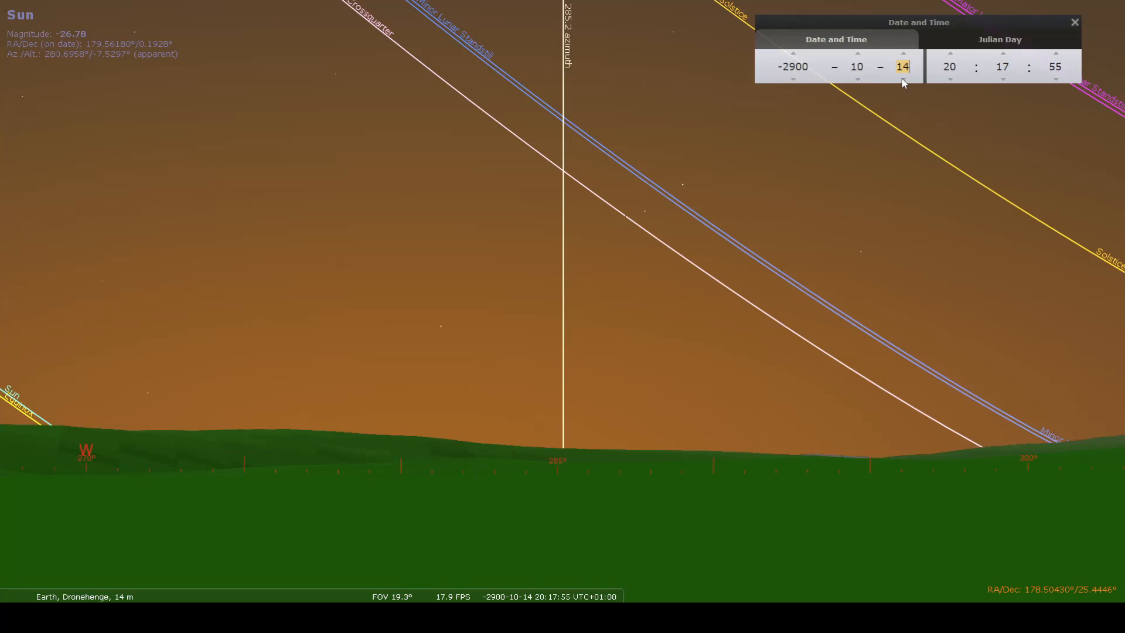
# Step the date back day by day from mid-October toward late September -2900.
pyautogui.click(904, 80)
pyautogui.click(903, 81)
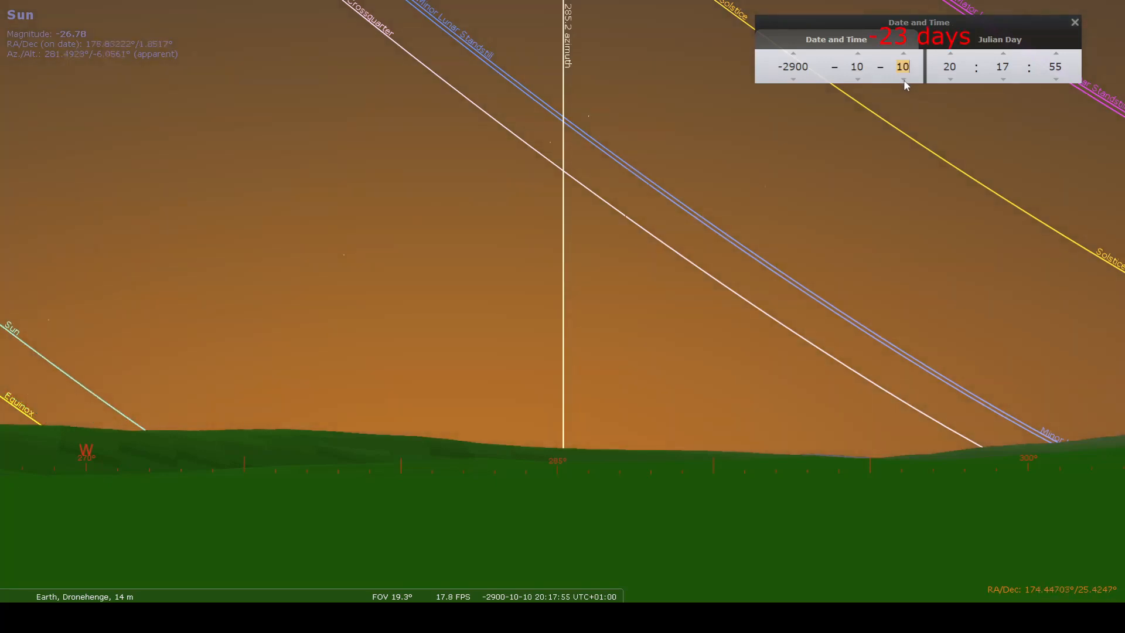
pyautogui.click(904, 79)
pyautogui.click(903, 79)
pyautogui.click(903, 80)
pyautogui.click(903, 80)
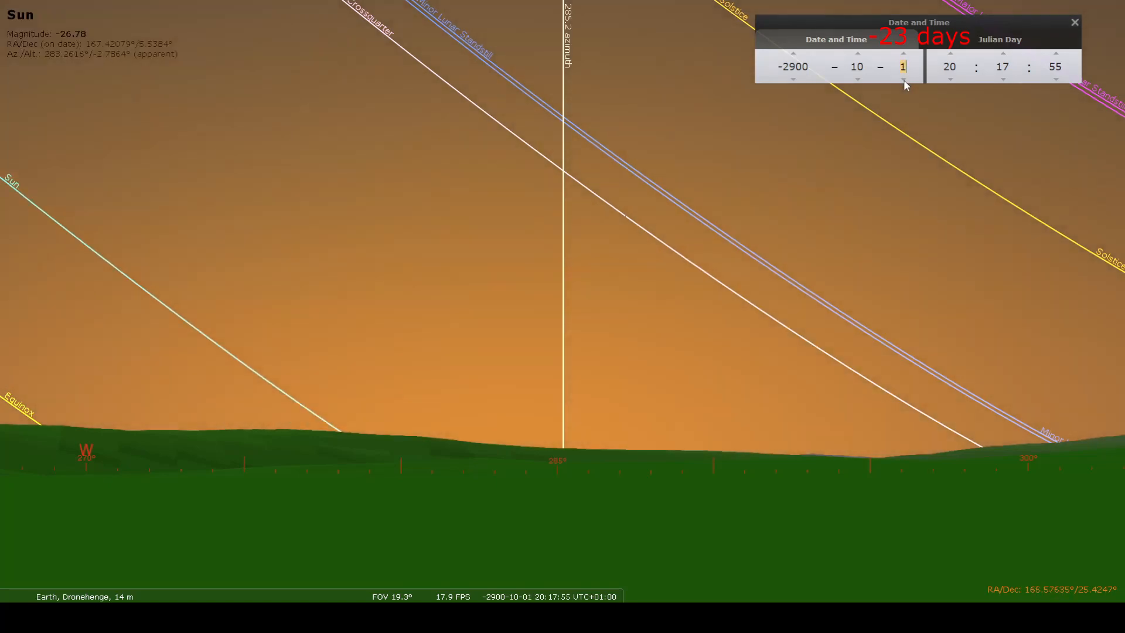
pyautogui.click(903, 79)
pyautogui.click(903, 79)
pyautogui.click(903, 81)
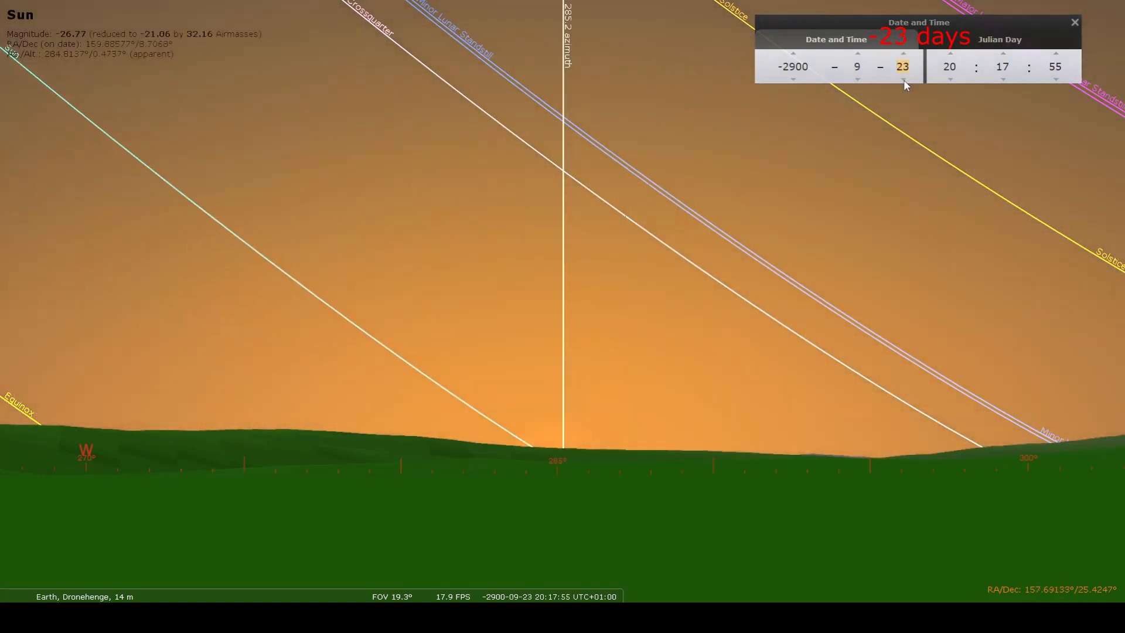
pyautogui.click(904, 80)
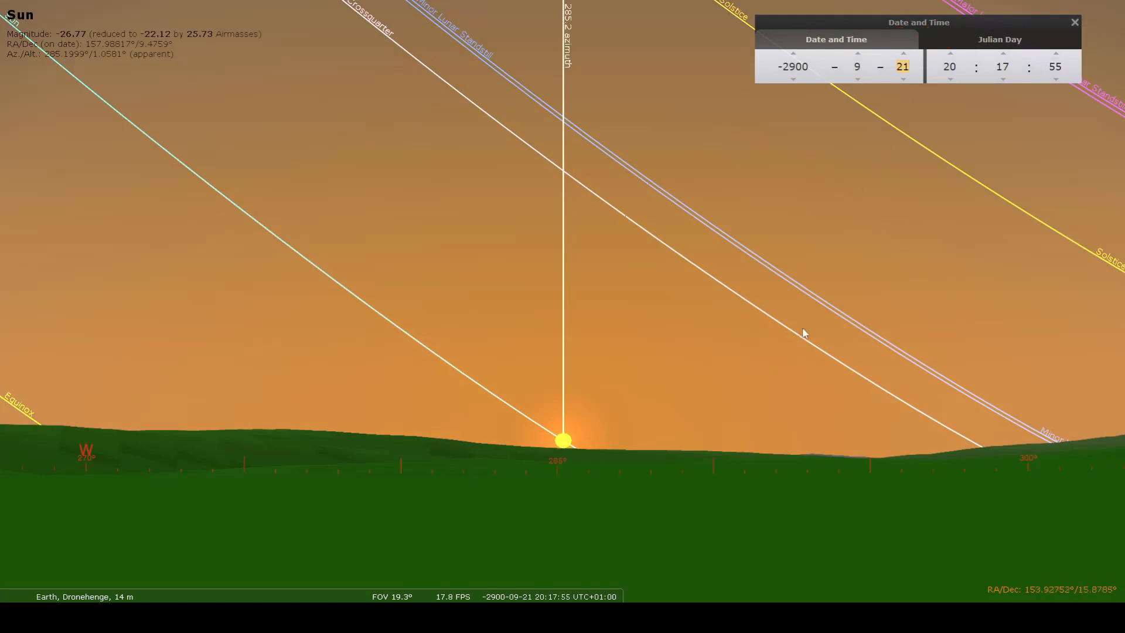
# Nudge the day to 22, resume the clock, then settle on 20 September -2900.
pyautogui.click(906, 55)
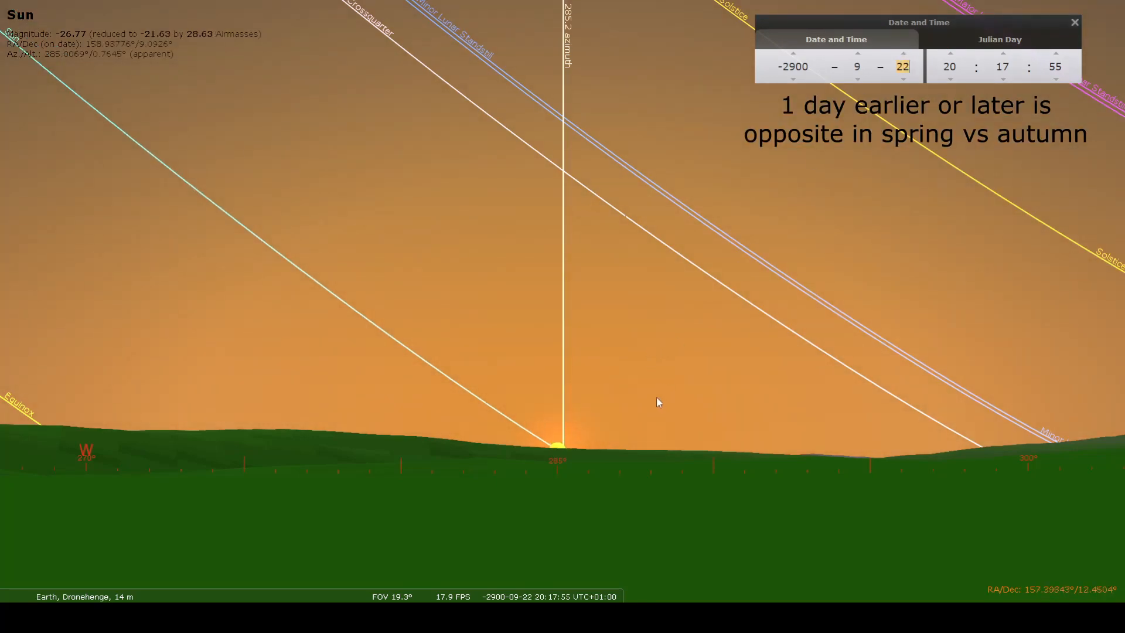
pyautogui.press('8')
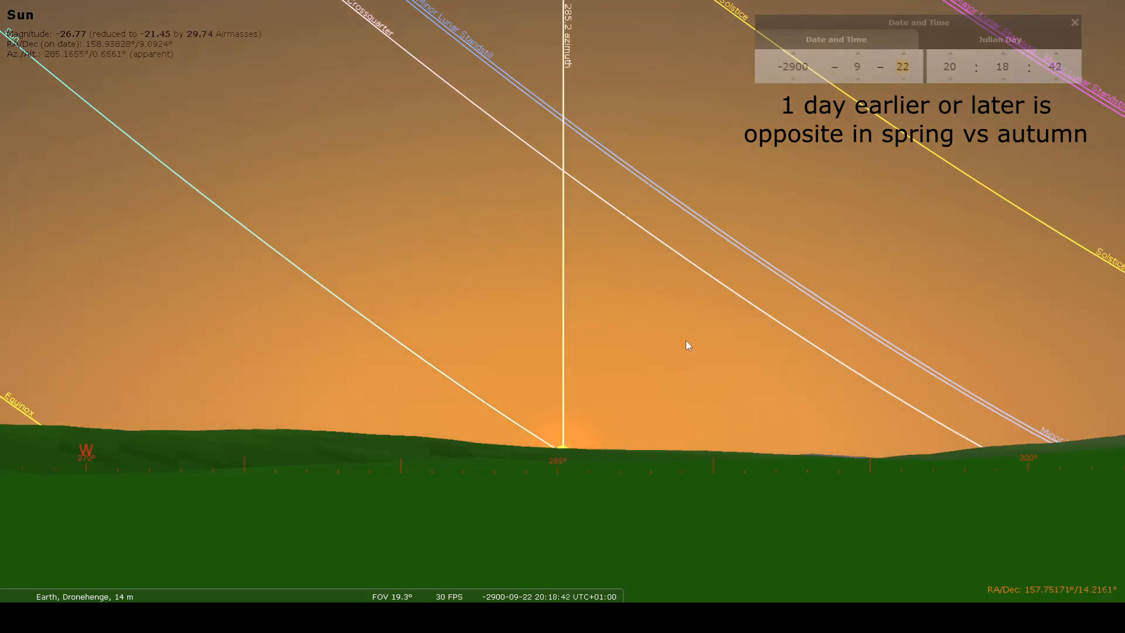
pyautogui.click(904, 80)
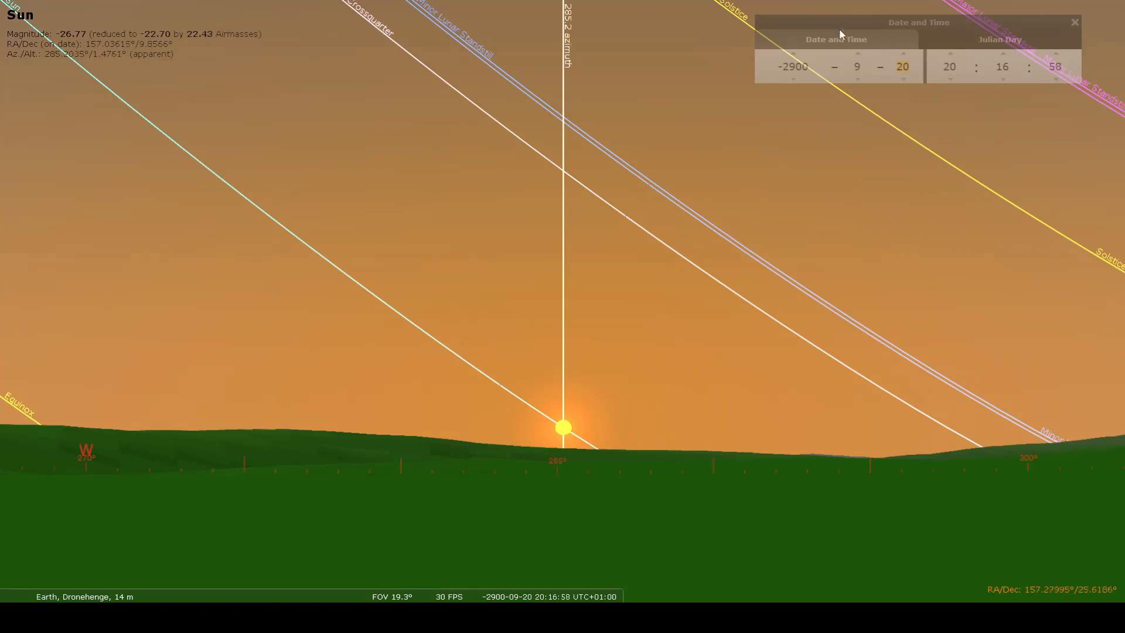
# Run the clock forward and settle the date on 22 September -2900.
pyautogui.click(905, 54)
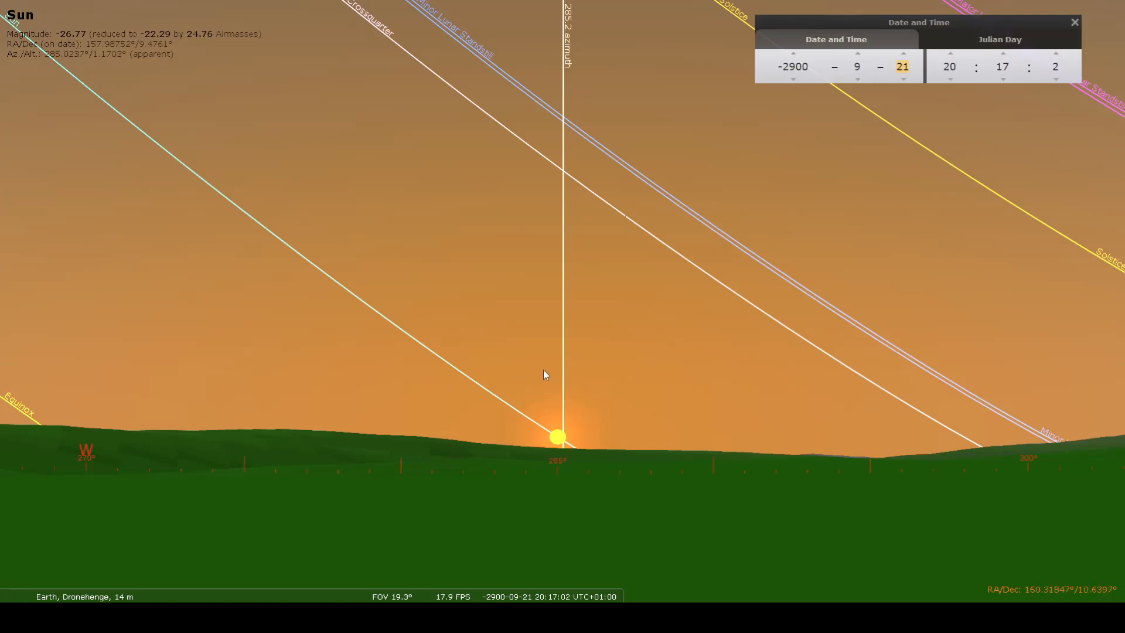
pyautogui.press('l')
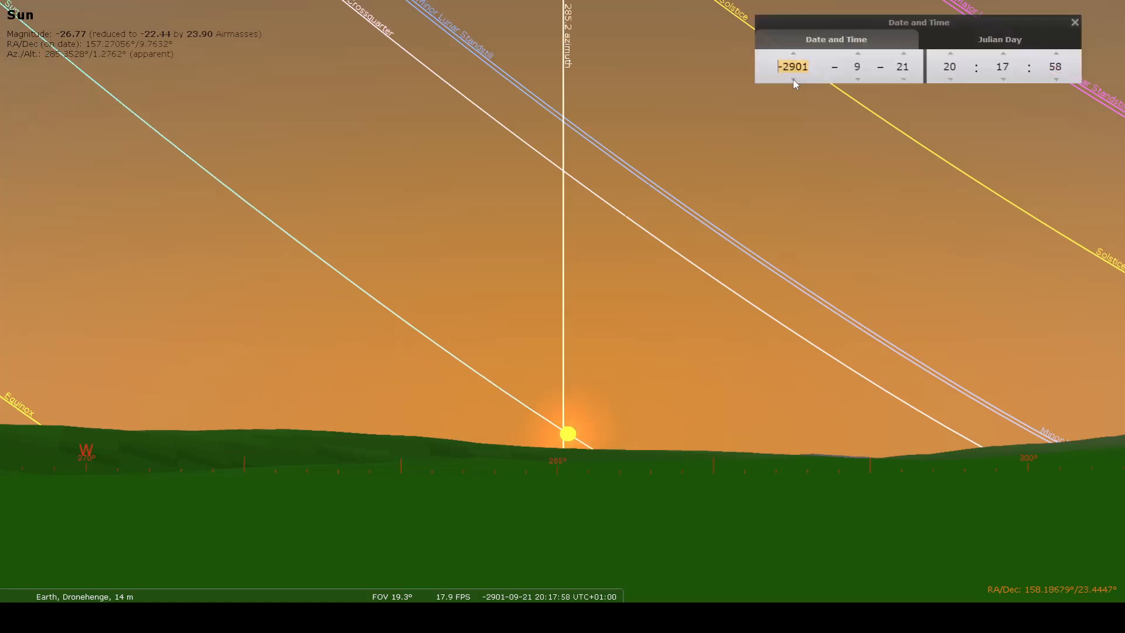
pyautogui.click(792, 54)
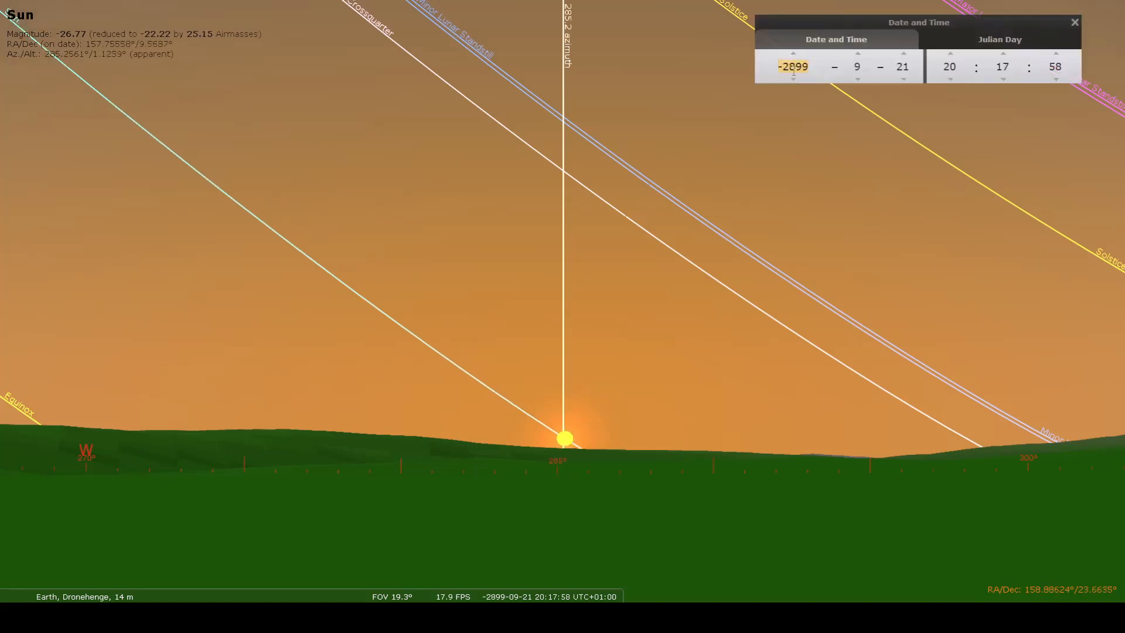
pyautogui.click(793, 79)
pyautogui.click(793, 55)
pyautogui.click(903, 80)
pyautogui.click(904, 54)
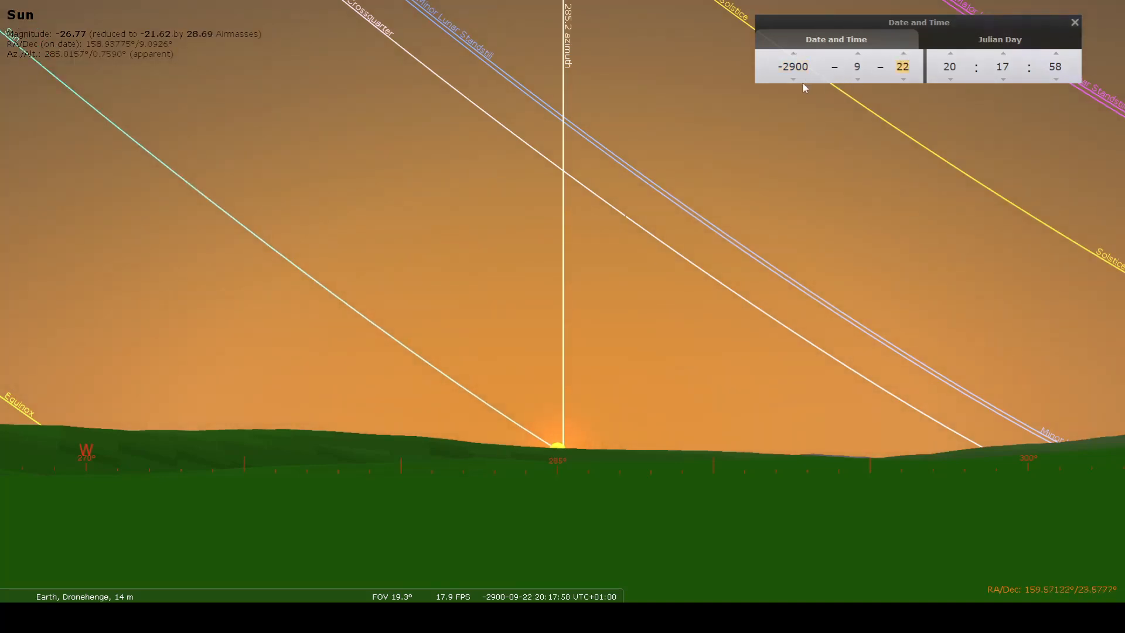
# Step the year back to -2908 on 21 September and wind time to about 20:17.
pyautogui.click(794, 80)
pyautogui.click(795, 82)
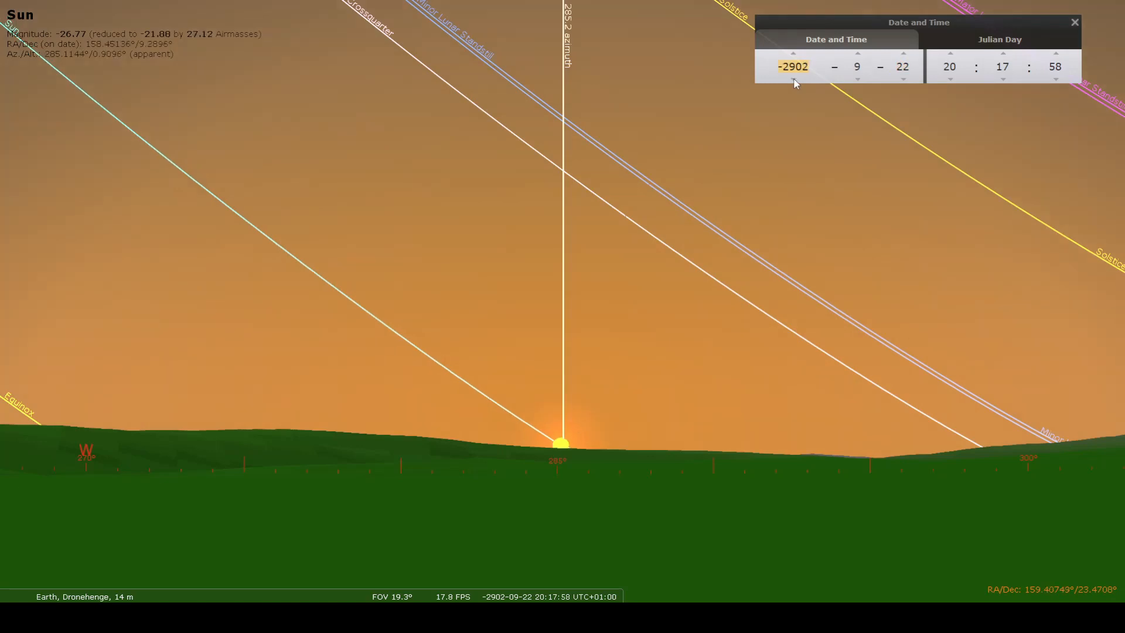
pyautogui.click(795, 82)
pyautogui.click(795, 82)
pyautogui.click(796, 82)
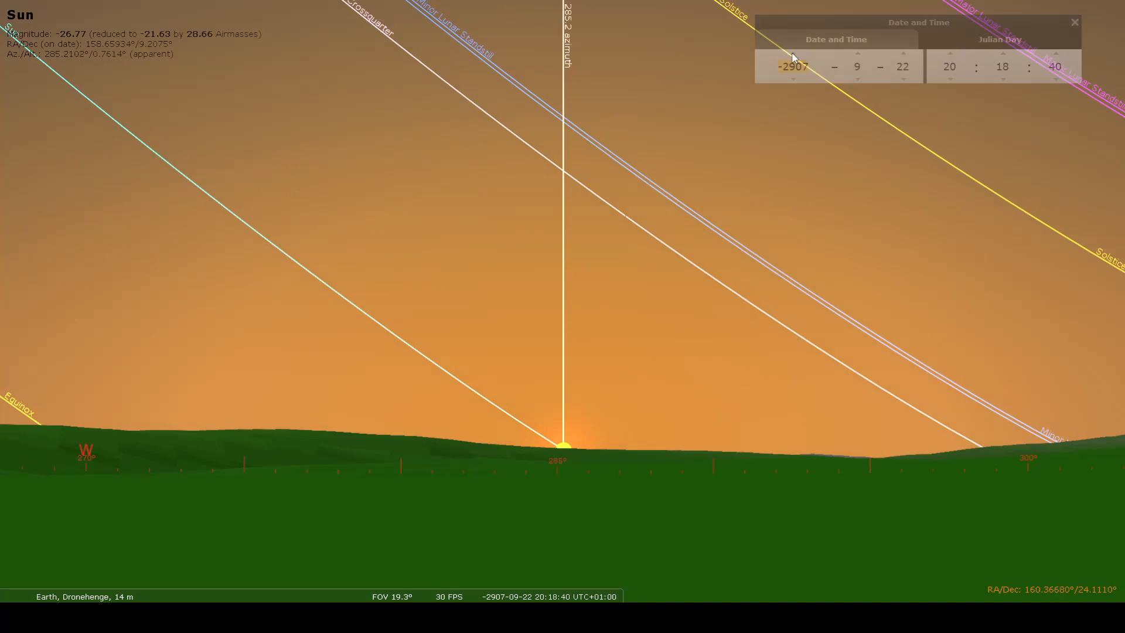
pyautogui.click(795, 78)
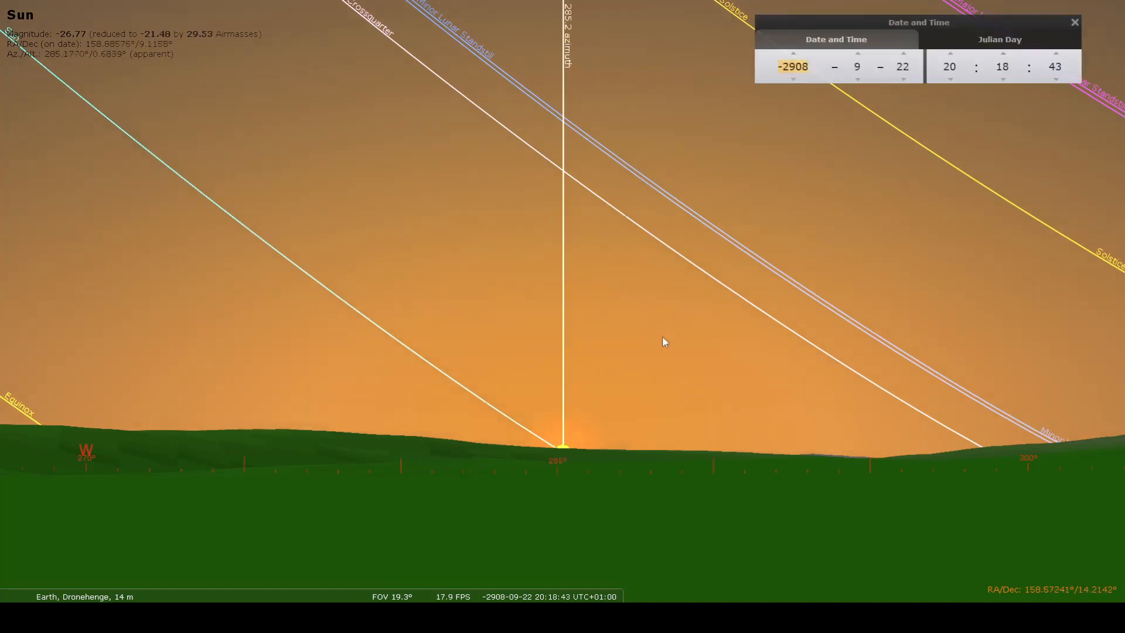
pyautogui.click(903, 53)
pyautogui.click(903, 82)
pyautogui.click(903, 82)
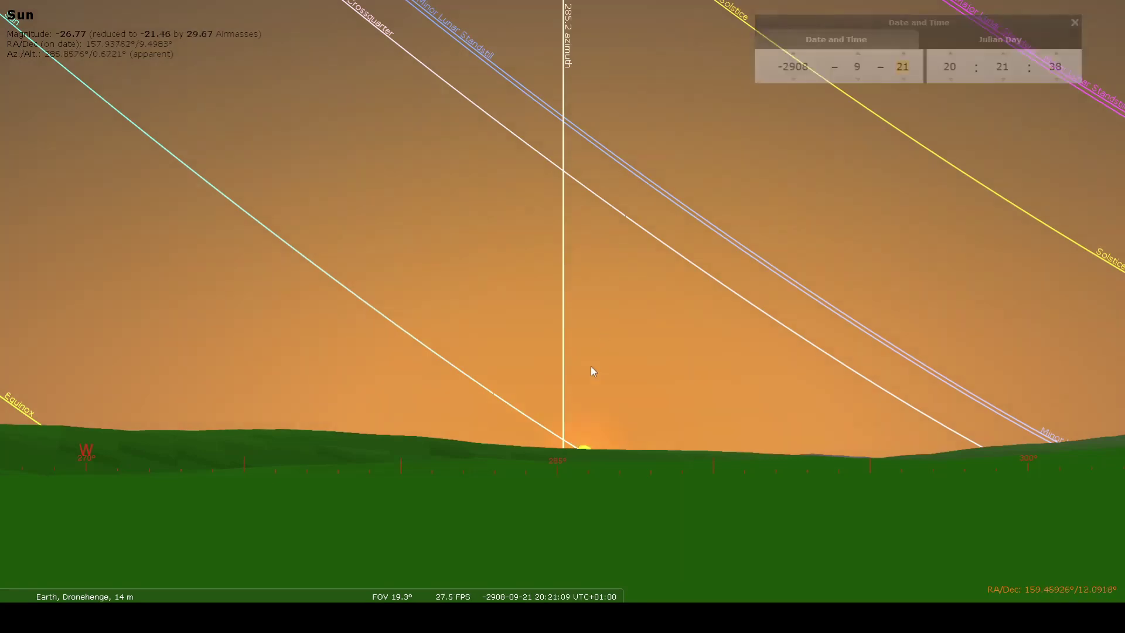
pyautogui.keyDown('ctrl'); pyautogui.moveTo(590, 366); pyautogui.dragTo(569, 358); pyautogui.keyUp('ctrl')
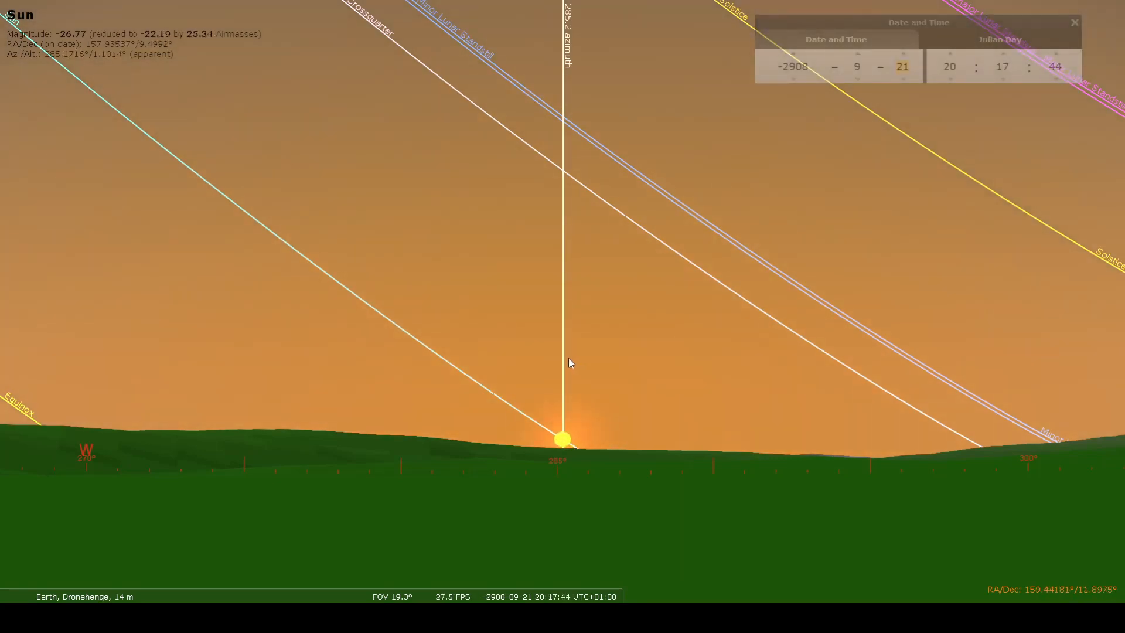
# Step the year back toward -2912 on the 22nd, adjusting time around 20:17:11.
pyautogui.click(793, 53)
pyautogui.click(794, 81)
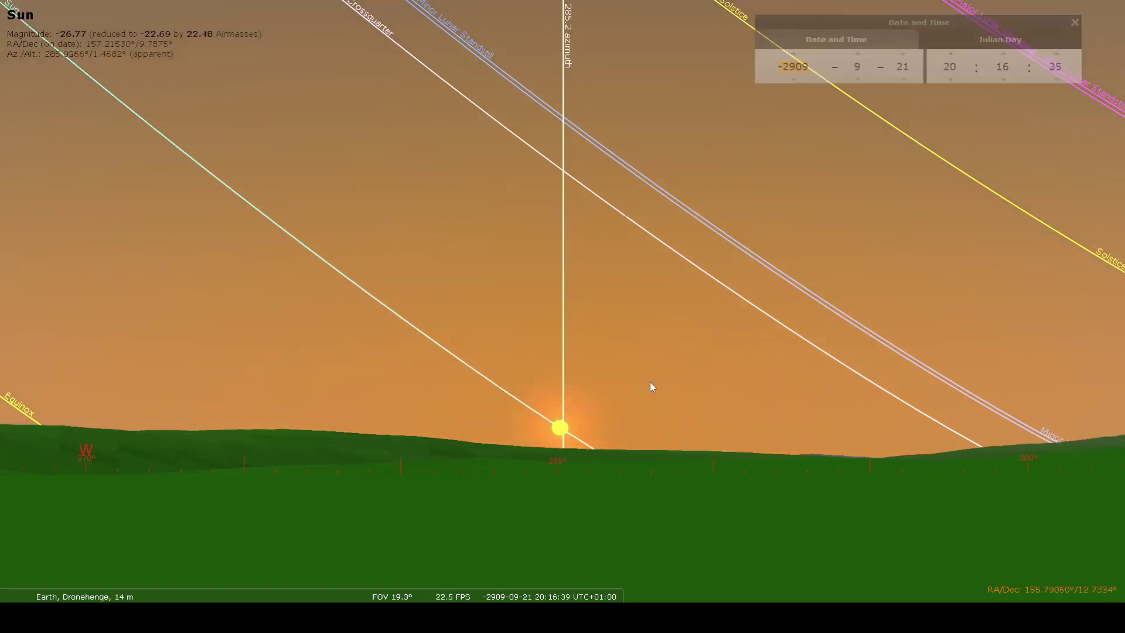
pyautogui.keyDown('ctrl'); pyautogui.moveTo(649, 381); pyautogui.dragTo(665, 403); pyautogui.keyUp('ctrl')
pyautogui.keyDown('ctrl'); pyautogui.moveTo(740, 283); pyautogui.dragTo(812, 101); pyautogui.keyUp('ctrl')
pyautogui.click(793, 79)
pyautogui.click(793, 80)
pyautogui.click(793, 79)
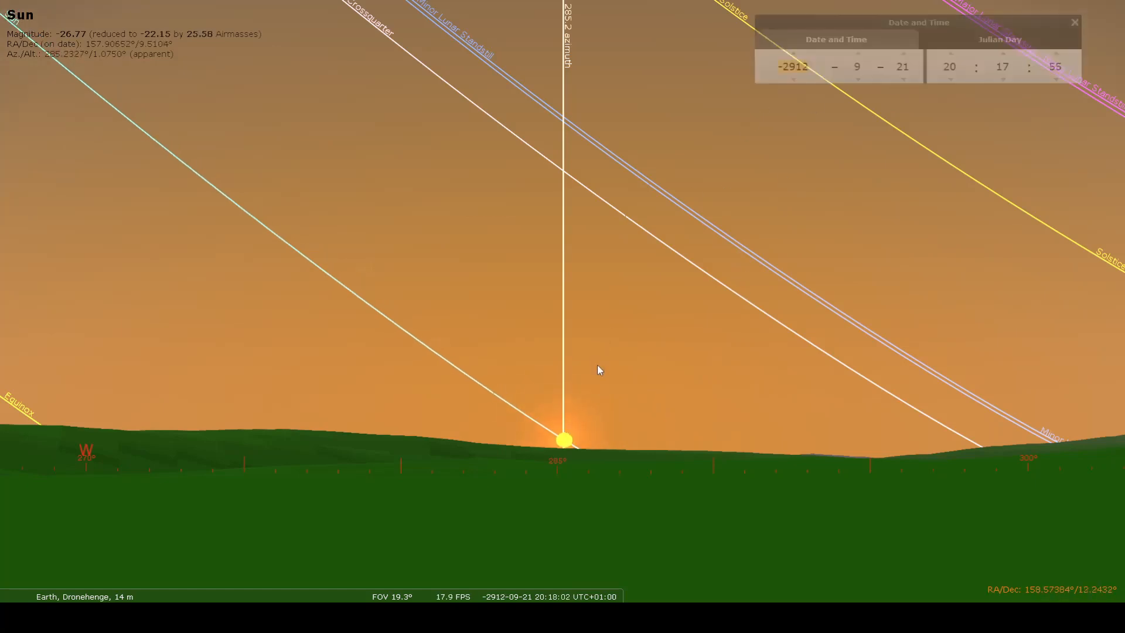
pyautogui.click(902, 53)
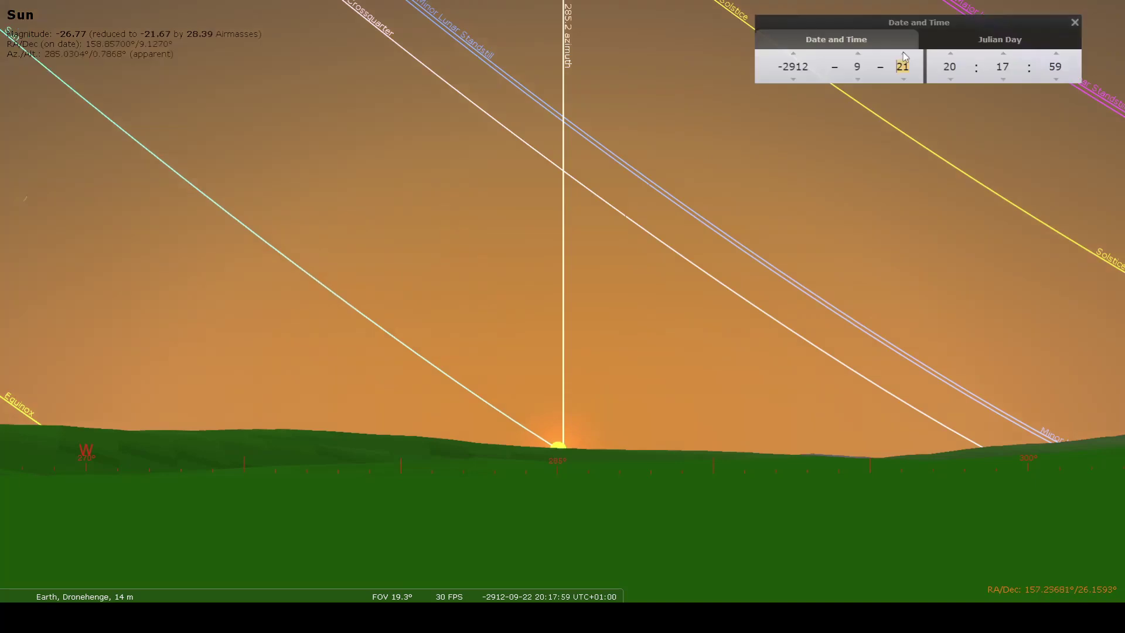
# Move the year later then earlier, stepping back to about -2916.
pyautogui.click(794, 53)
pyautogui.click(794, 52)
pyautogui.click(628, 332)
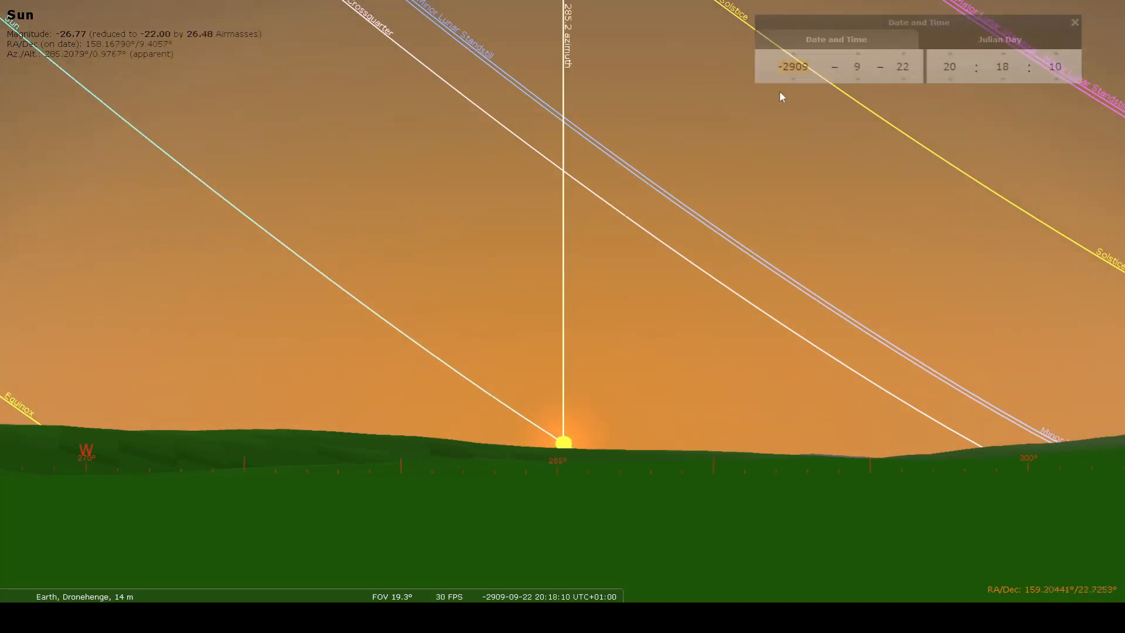
pyautogui.click(793, 81)
pyautogui.click(793, 81)
pyautogui.click(792, 81)
pyautogui.click(793, 81)
pyautogui.click(595, 393)
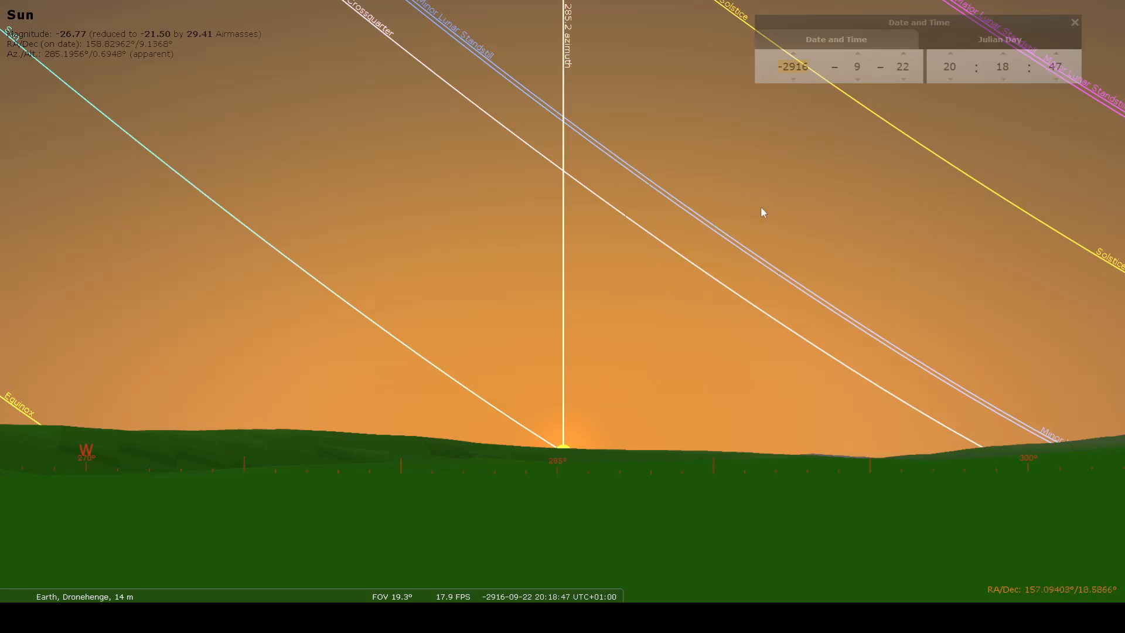
# Bring the year back to -2900 on 22 September and rewind time so the Sun sits above the horizon.
pyautogui.click(795, 55)
pyautogui.click(795, 54)
pyautogui.click(796, 55)
pyautogui.click(793, 55)
pyautogui.click(793, 55)
pyautogui.click(793, 55)
pyautogui.click(793, 55)
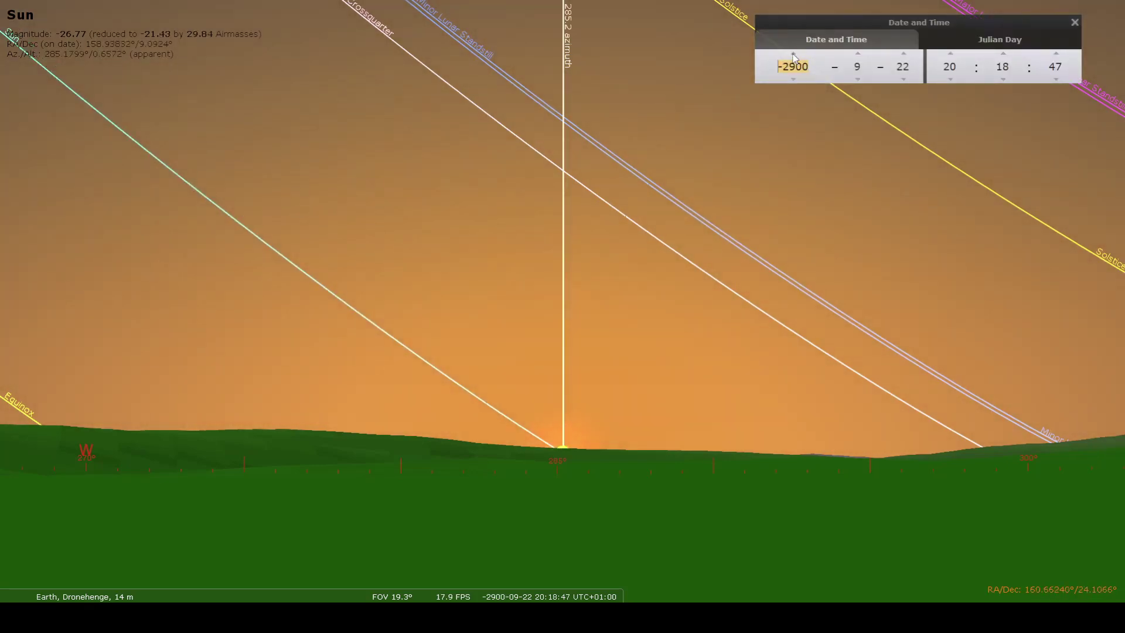
pyautogui.click(903, 79)
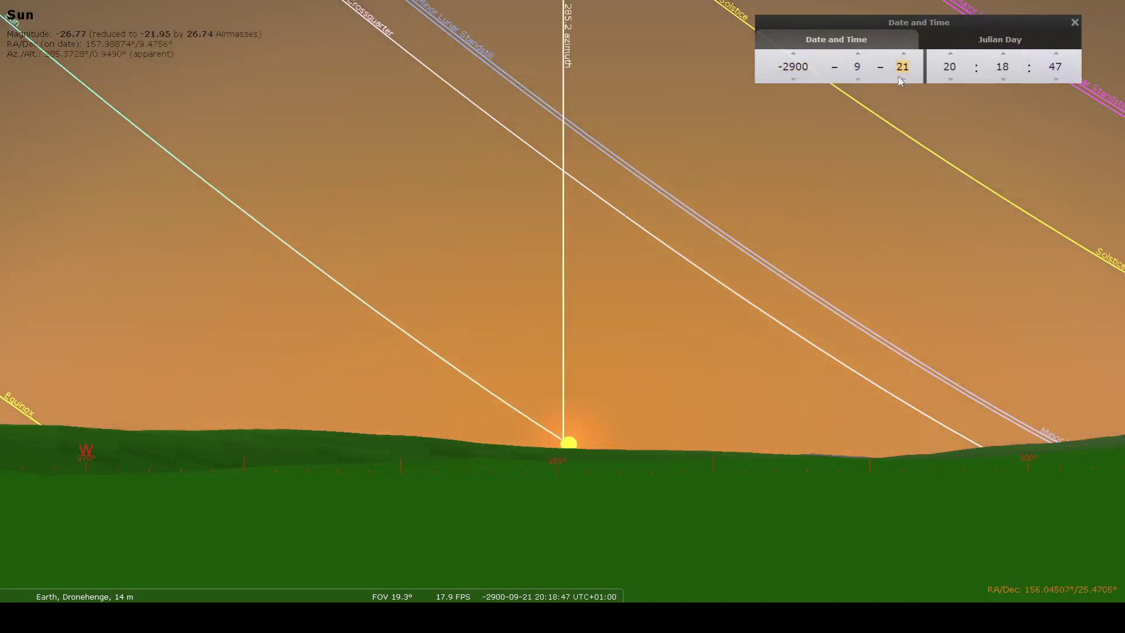
pyautogui.click(794, 79)
pyautogui.click(793, 54)
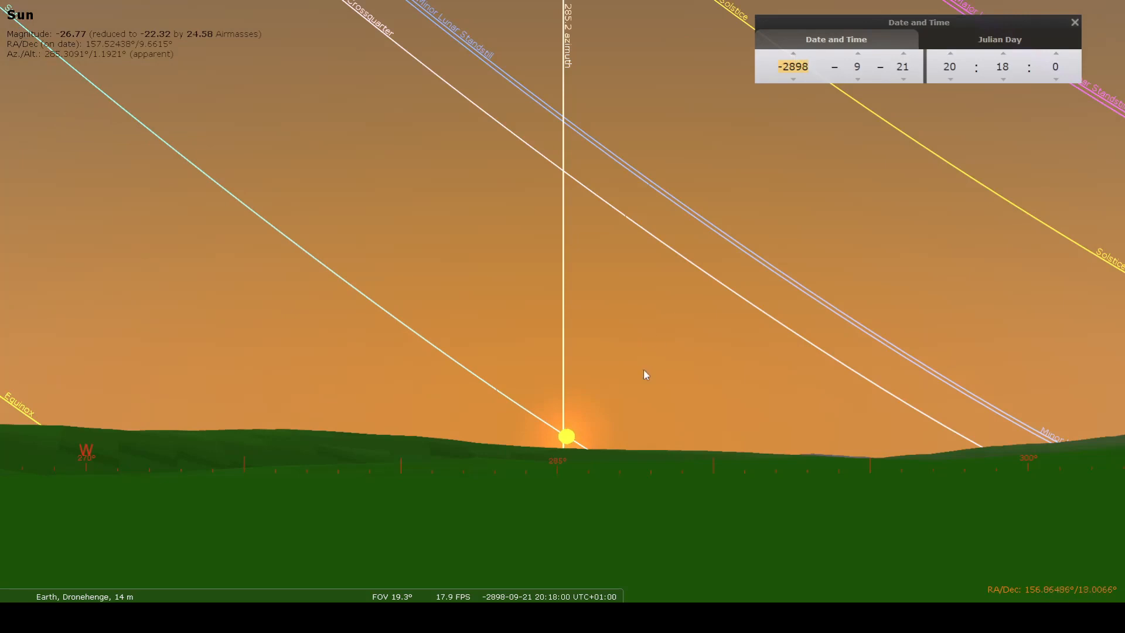
pyautogui.click(794, 55)
pyautogui.click(794, 79)
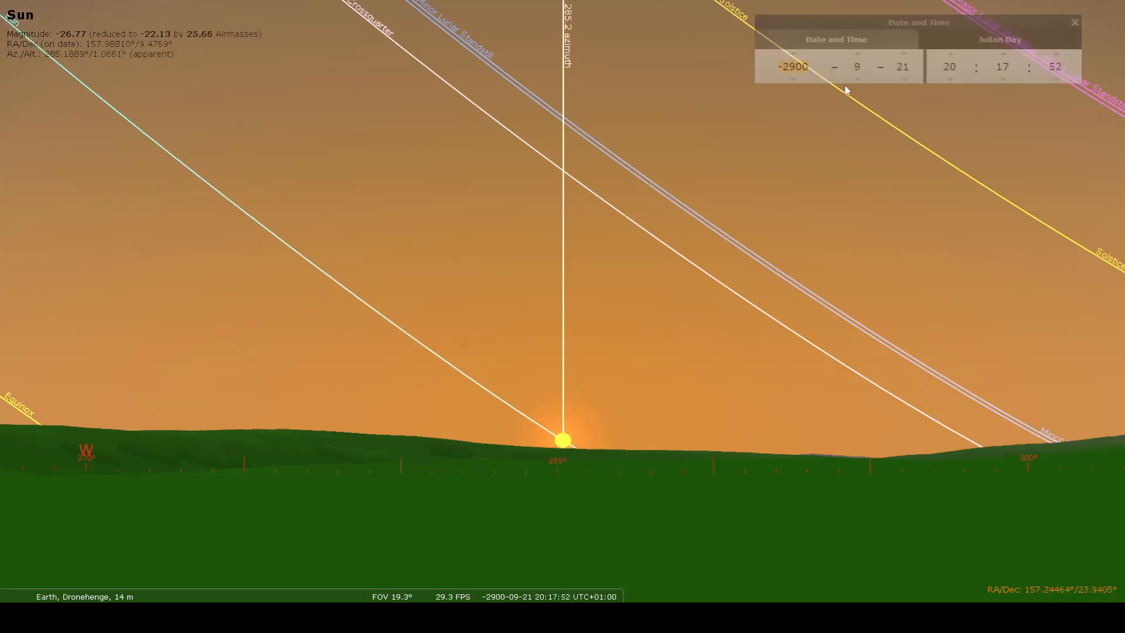
pyautogui.click(902, 55)
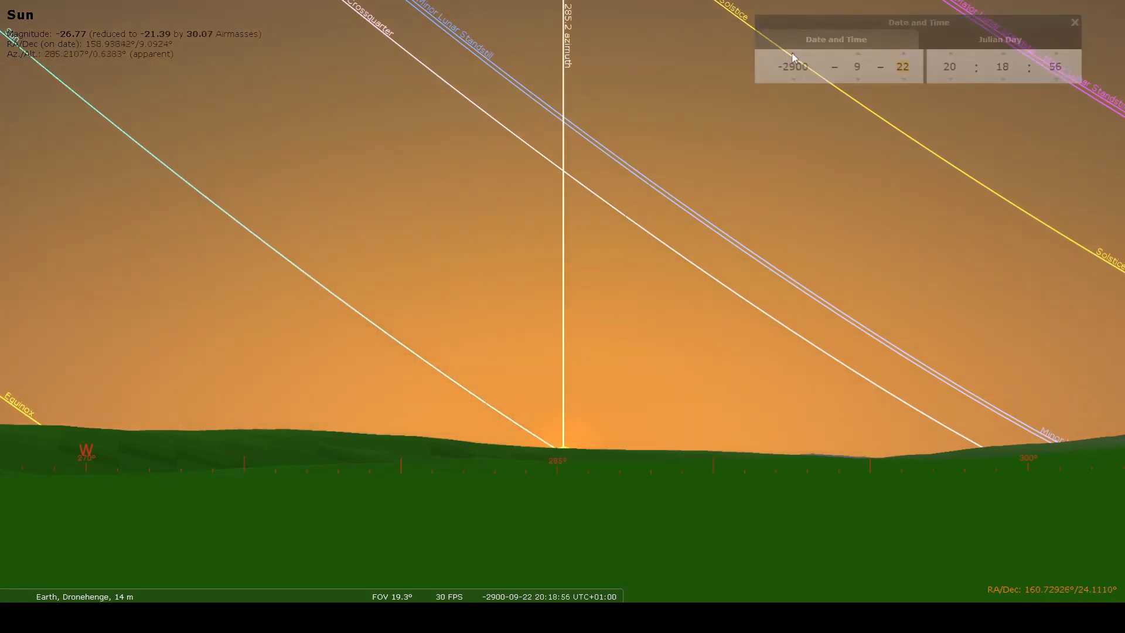
pyautogui.keyDown('ctrl'); pyautogui.moveTo(660, 338); pyautogui.dragTo(571, 294); pyautogui.keyUp('ctrl')
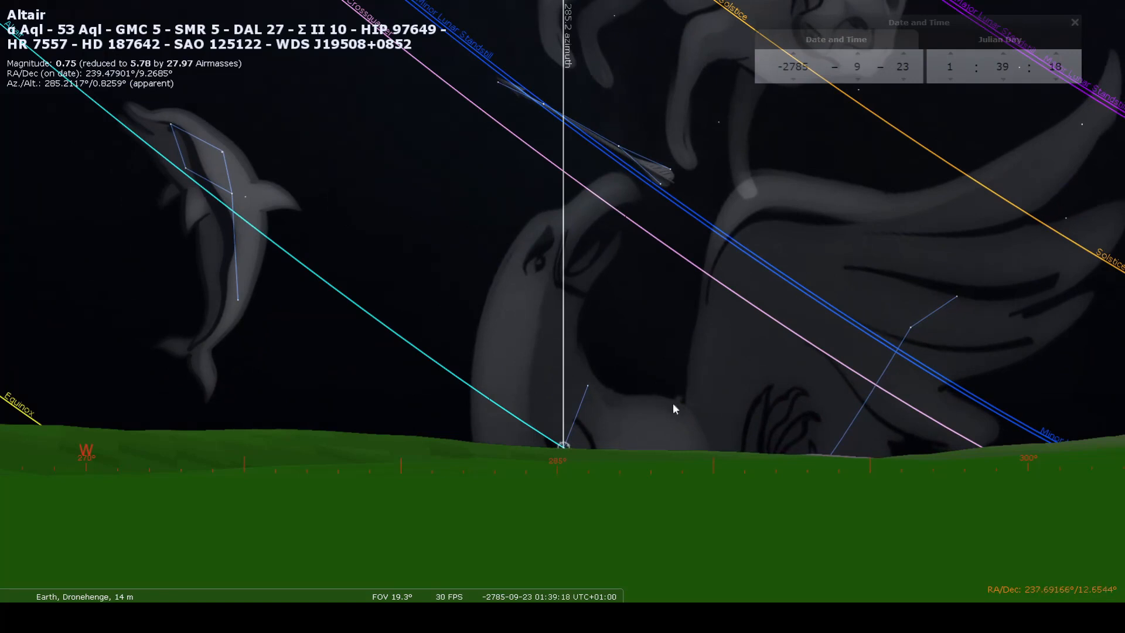
# Hide the reference lines and constellation figures and deselect Altair.
pyautogui.press('e')
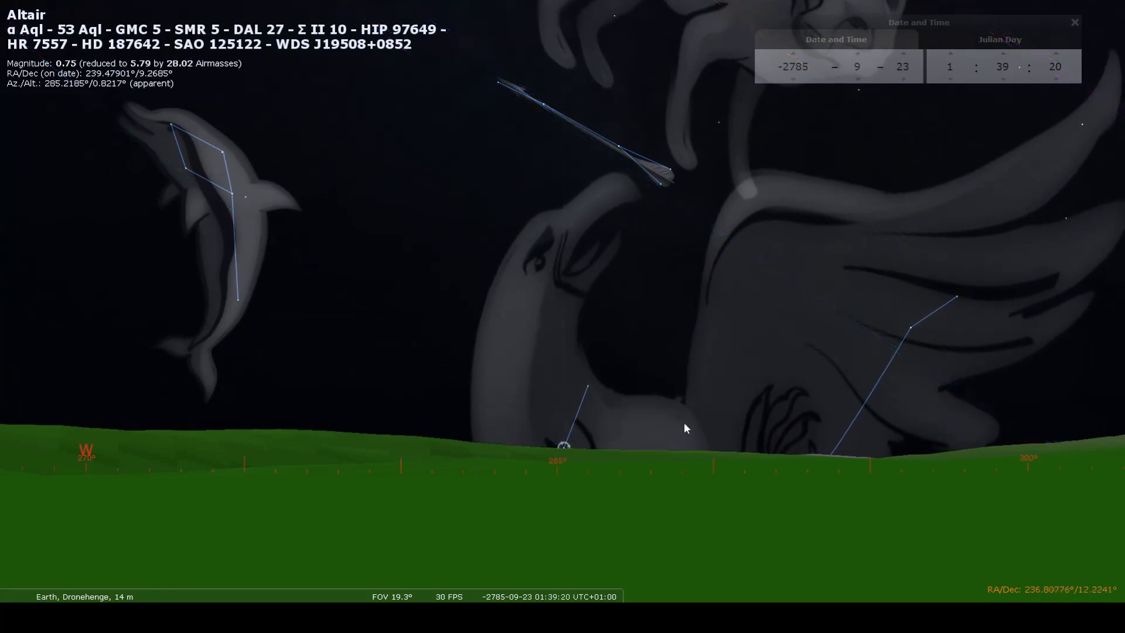
pyautogui.press('c')
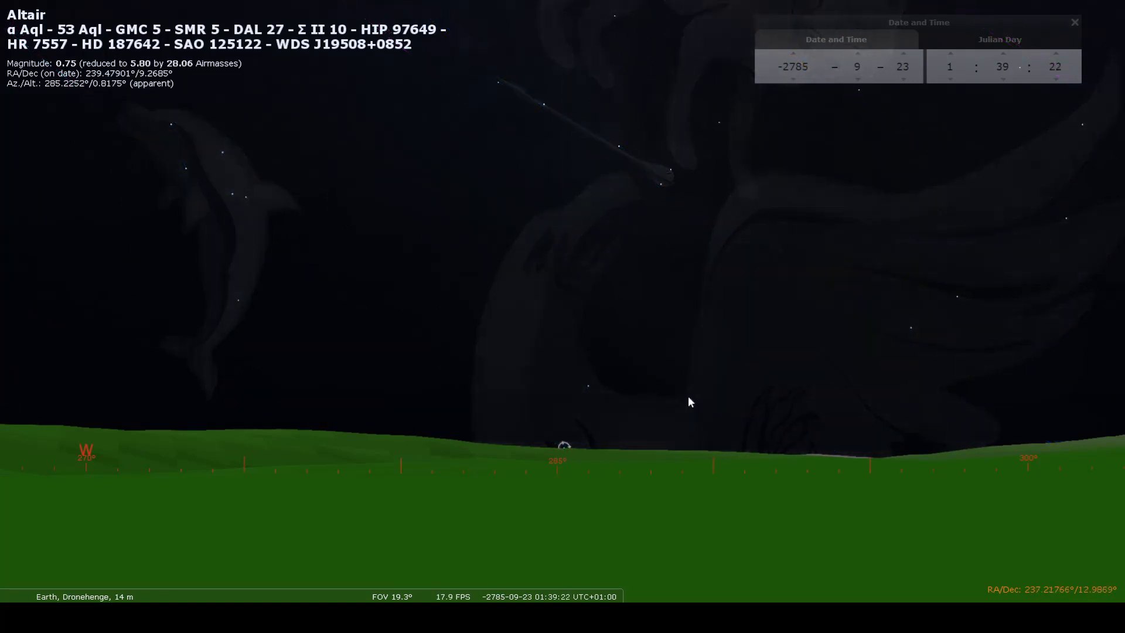
pyautogui.rightClick(688, 396)
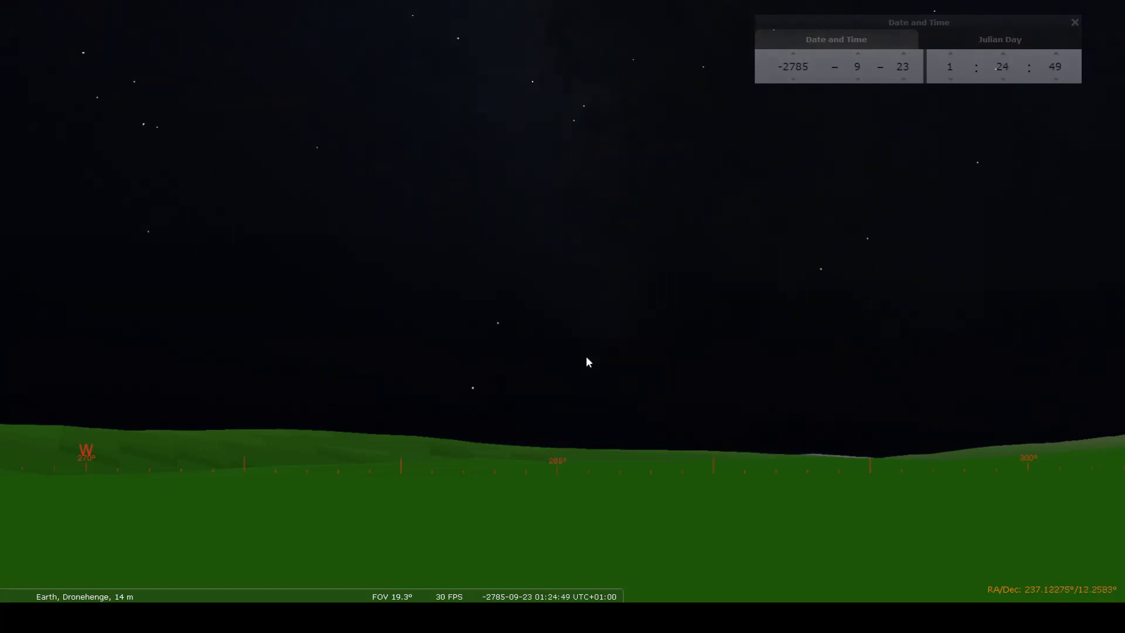
# Show constellation lines and artwork again, select Altair near the horizon and restore azimuth lines.
pyautogui.press('c')
pyautogui.press('r')
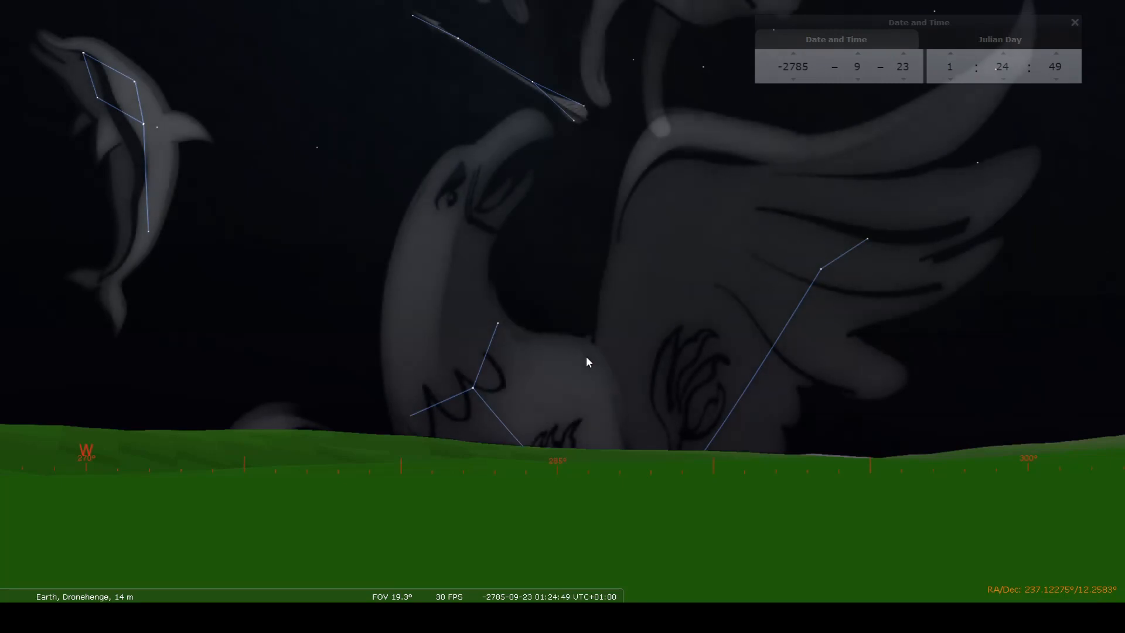
pyautogui.click(473, 387)
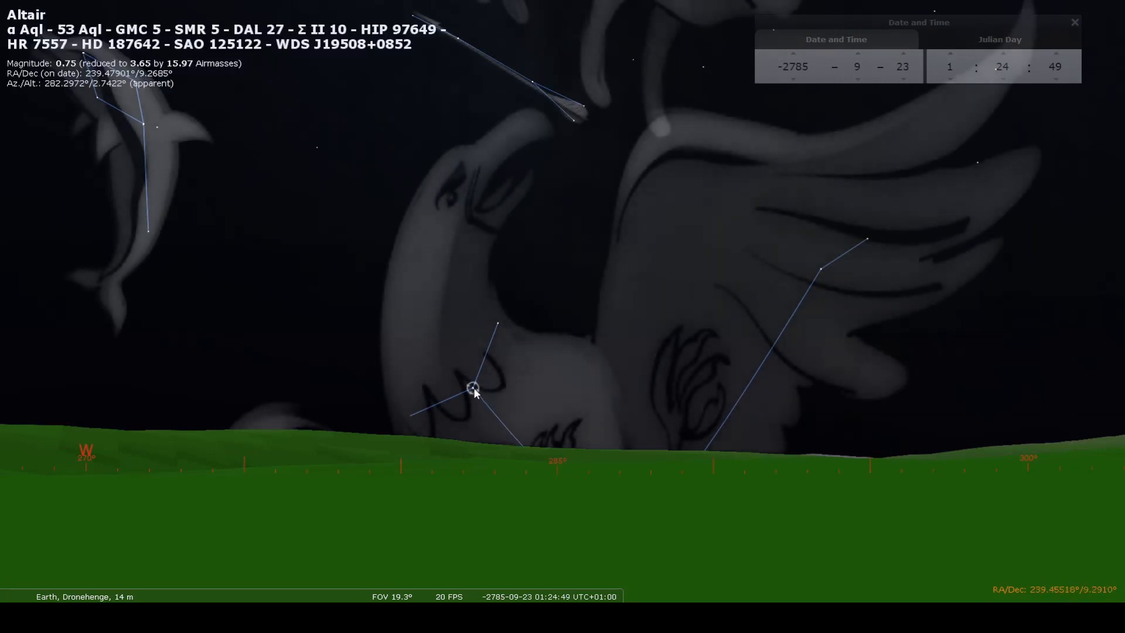
pyautogui.press('z')
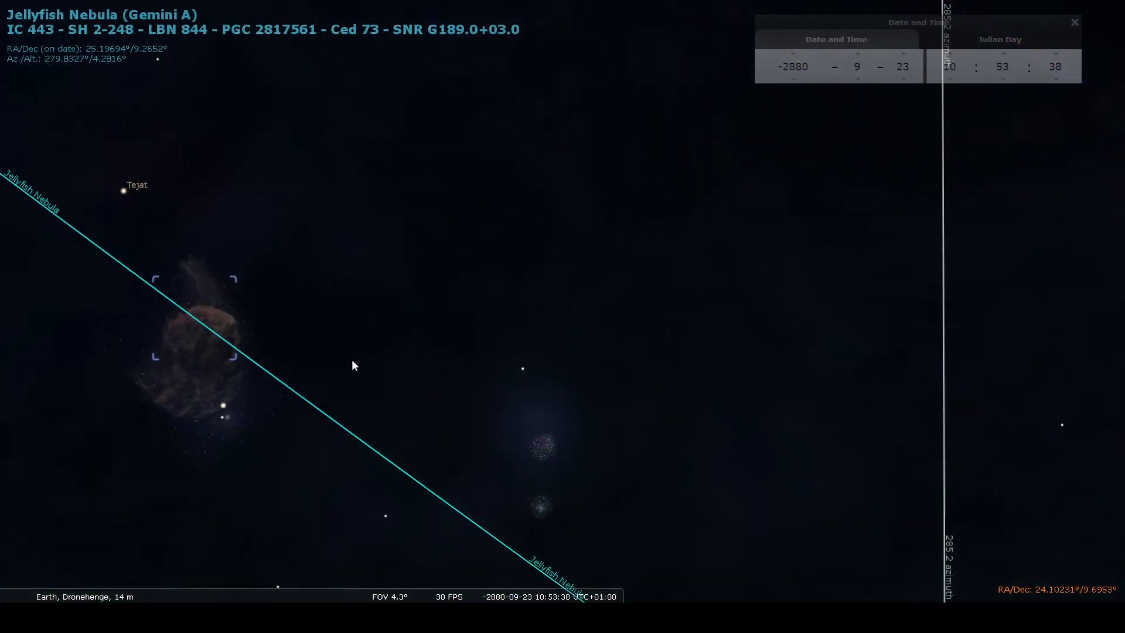
# Pan the sky around the Jellyfish Nebula toward the 285.2° azimuth line.
pyautogui.moveTo(352, 359); pyautogui.dragTo(537, 268)
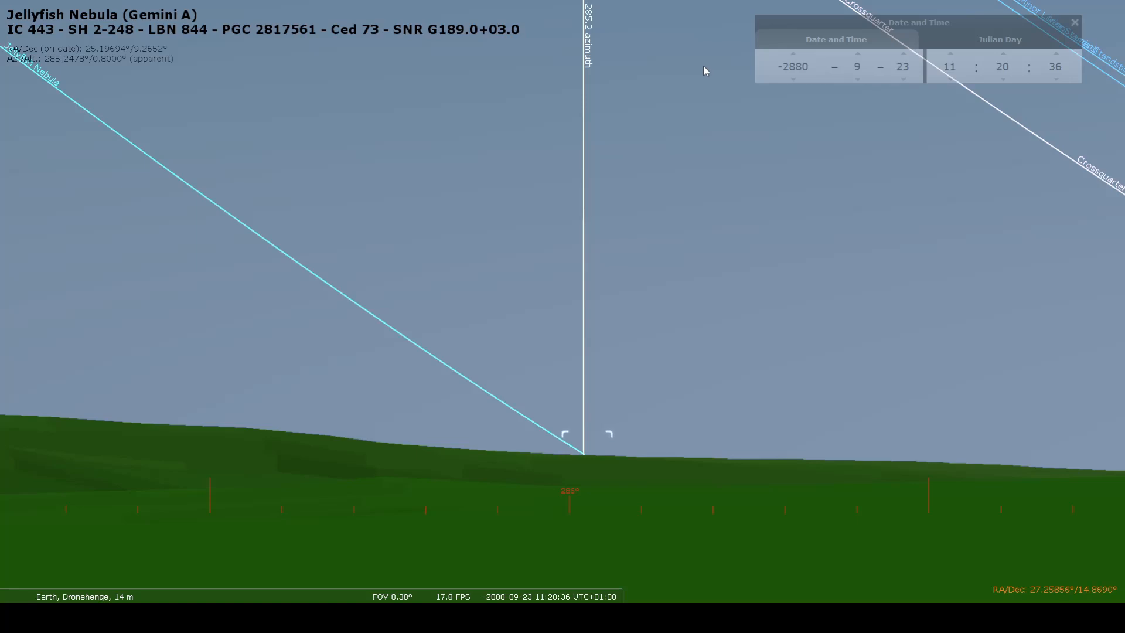
# Set the year field to -900, then correct it to -2900.
pyautogui.doubleClick(793, 67)
pyautogui.write('-900')
pyautogui.press('Return')
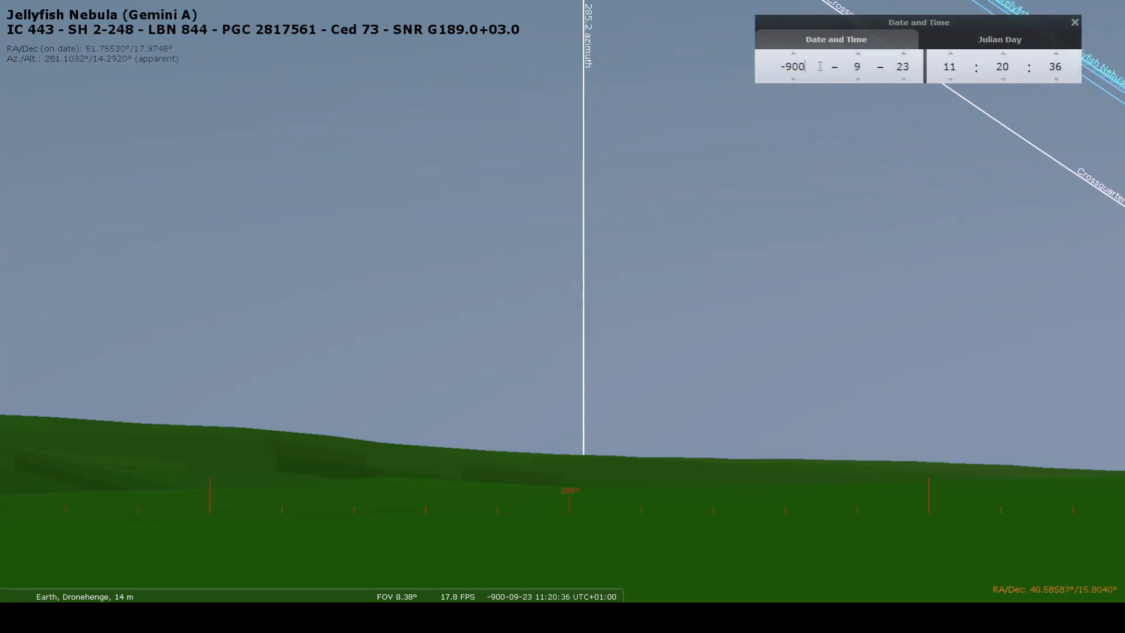
pyautogui.press('Home')
pyautogui.write('2')
pyautogui.press('Return')
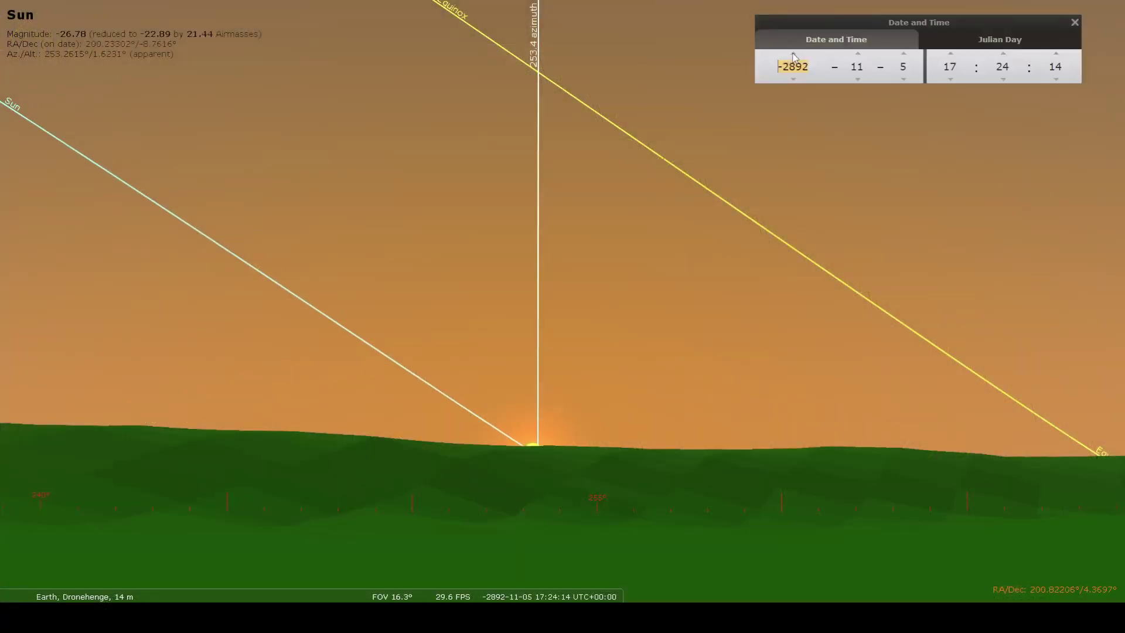
pyautogui.scroll(5, 793, 66)
pyautogui.scroll(2, 794, 58)
pyautogui.scroll(2, 795, 58)
pyautogui.scroll(2, 794, 58)
pyautogui.scroll(2, 794, 58)
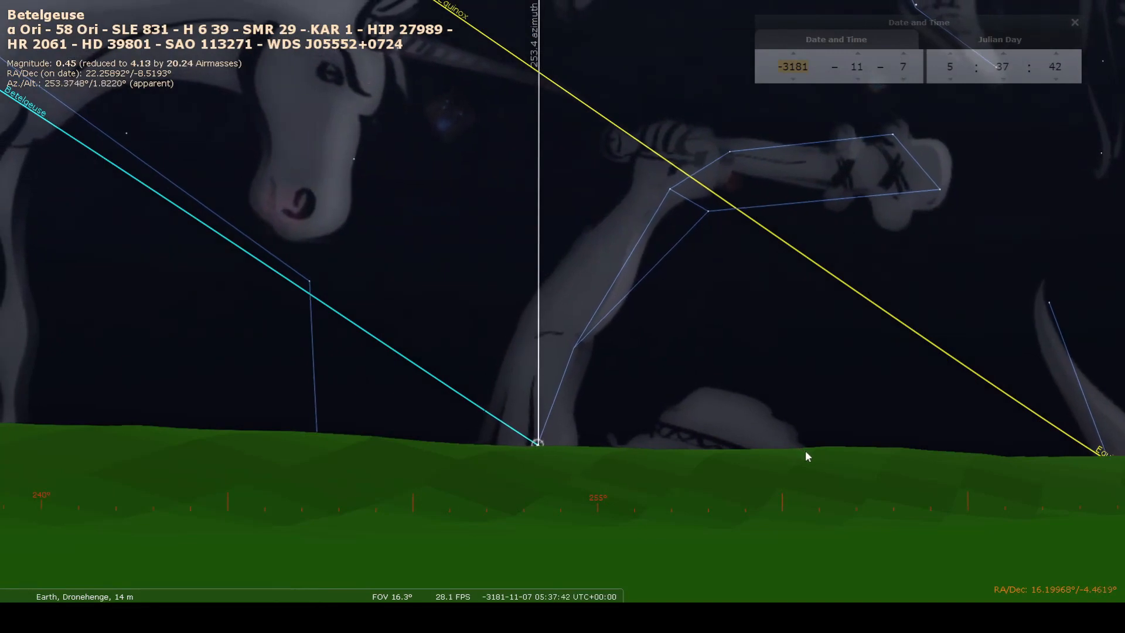
# Hide the ArchaeoLines reference lines with Ctrl+U.
pyautogui.hotkey('ctrl', 'u')
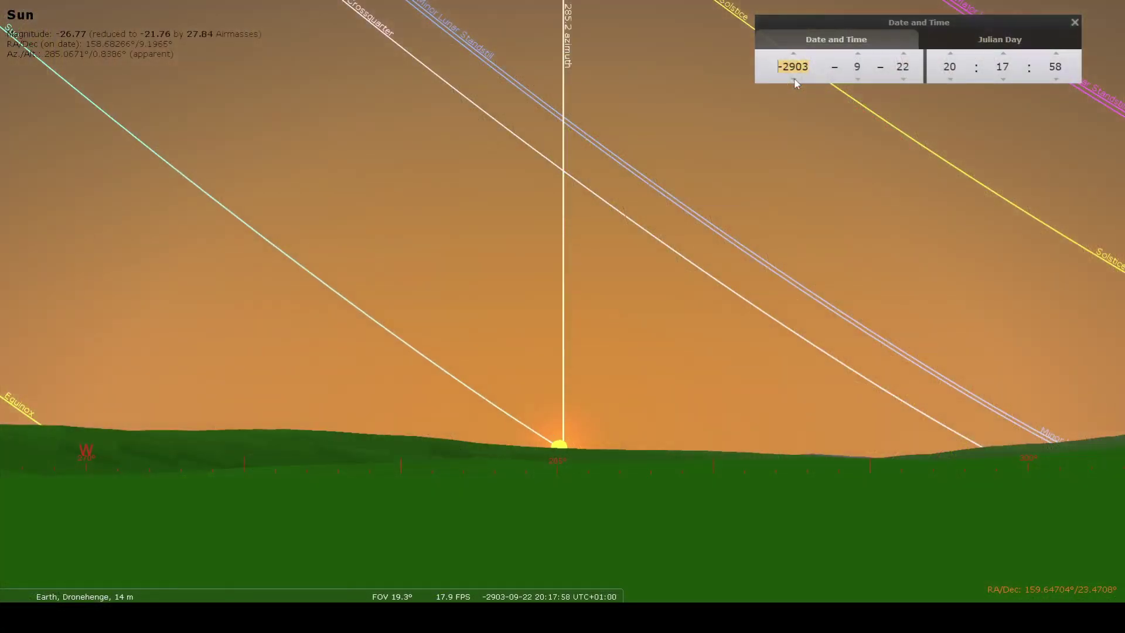
pyautogui.scroll(-5, 794, 71)
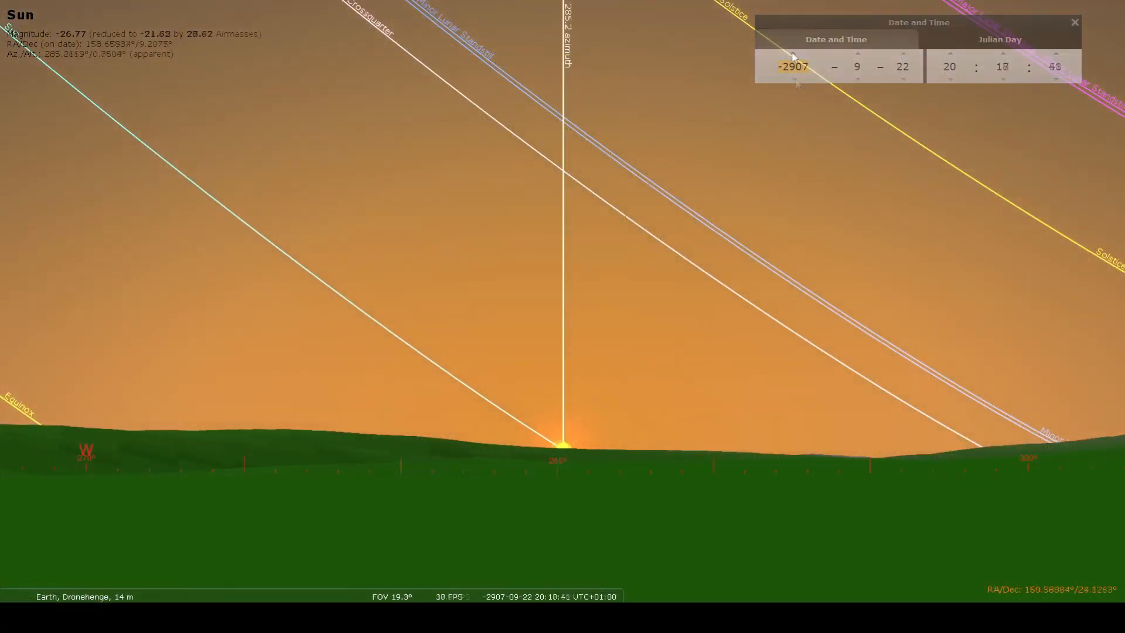
pyautogui.scroll(-1, 795, 76)
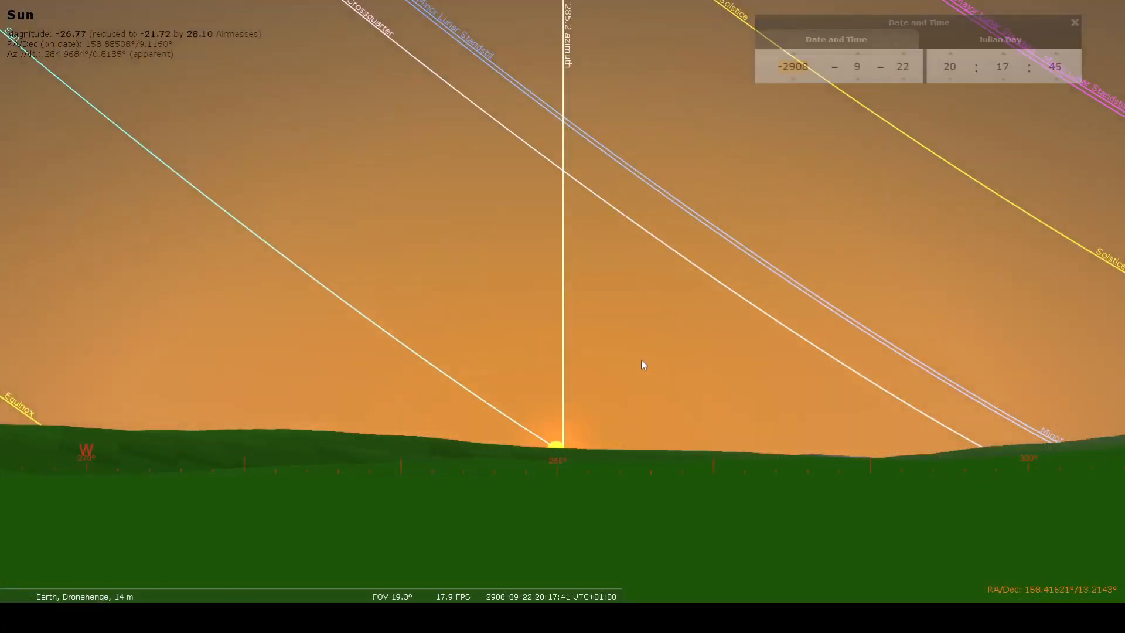
# Change the day field in the Date and Time window for the 5 November -2882 sunset.
pyautogui.click(904, 54)
pyautogui.doubleClick(903, 80)
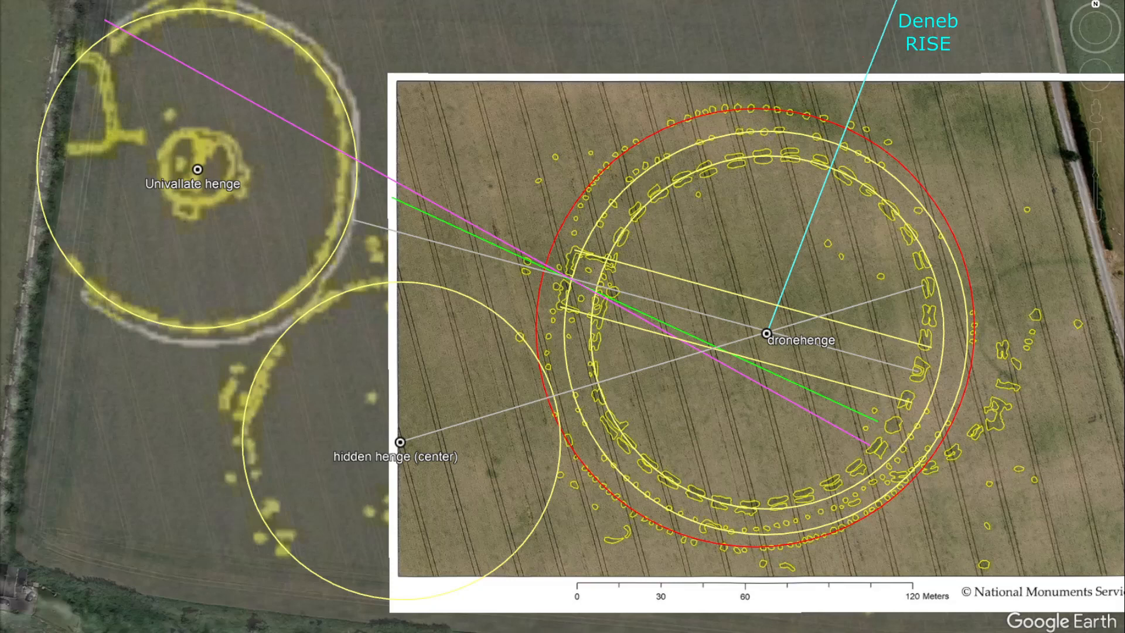
# Drop the Street View pegman near the dronehenge placemark for a ground-level view.
pyautogui.moveTo(1095, 115)
pyautogui.mouseDown()
pyautogui.moveTo(766, 298)
pyautogui.moveTo(765, 327)
pyautogui.mouseUp()
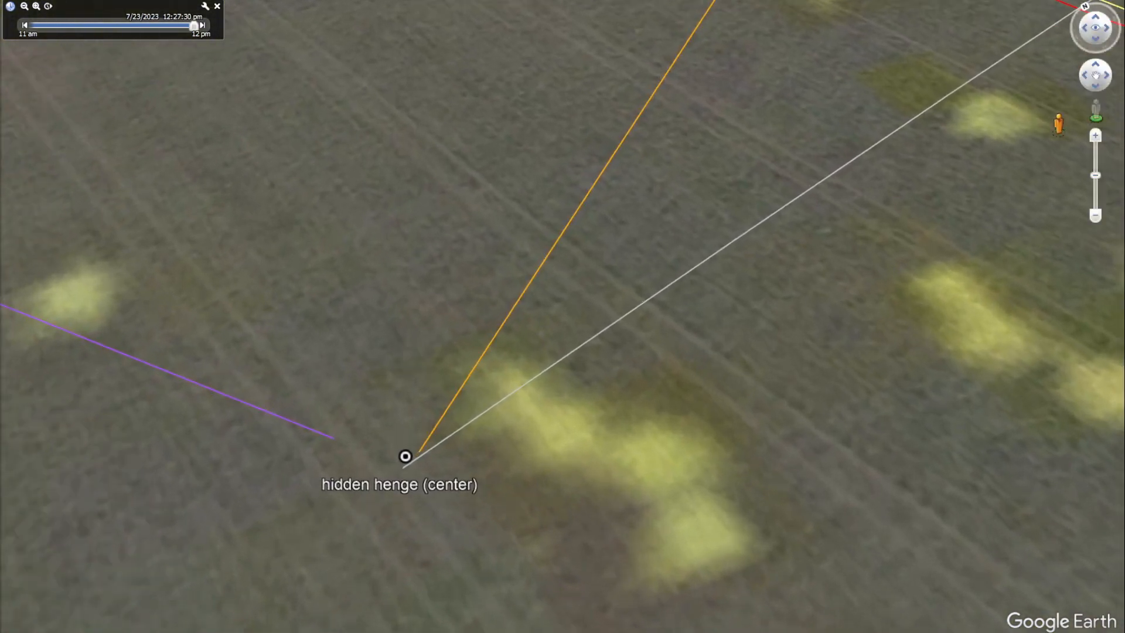
# Drop the pegman at hidden henge's centre to enter ground-level view toward the horizon.
pyautogui.moveTo(1095, 111); pyautogui.dragTo(407, 450)
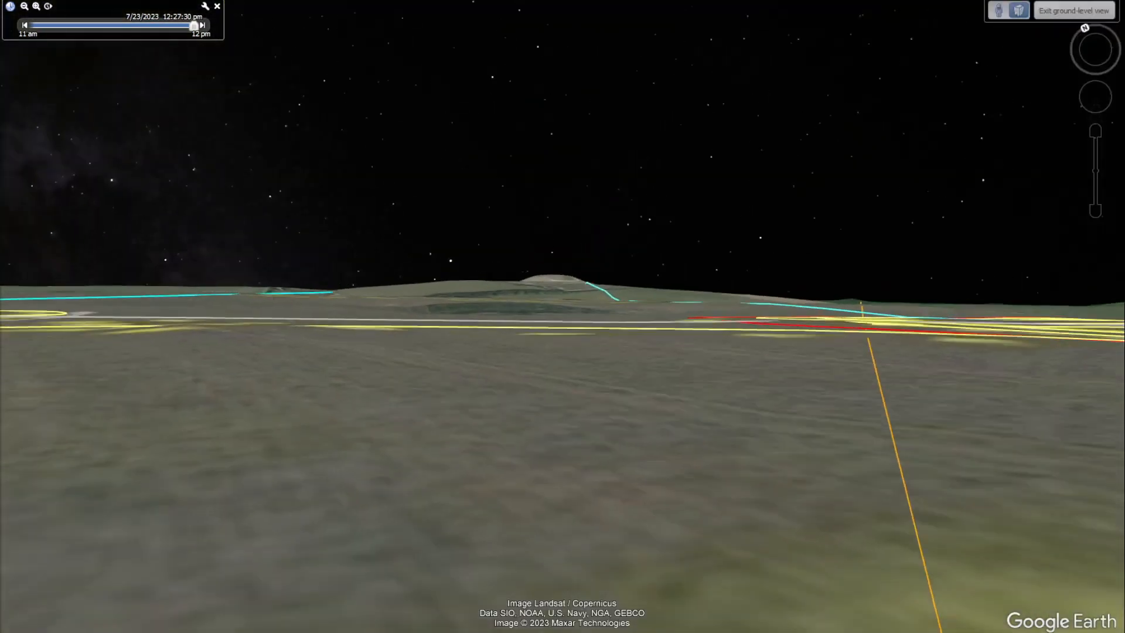